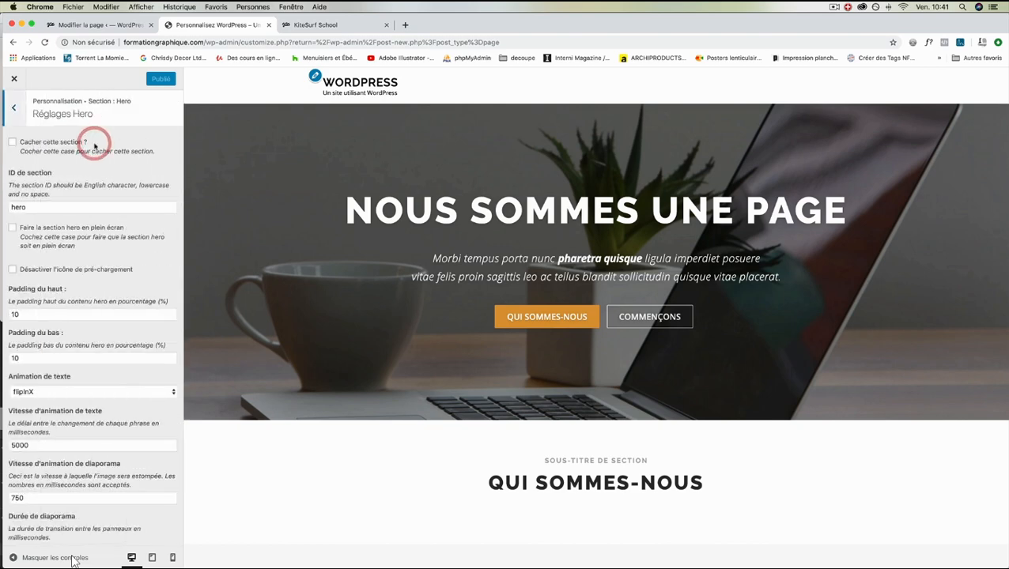
Try hiding the Hero section and making it full screen, turning both options back off and leaving the preloader icon enabled.
left_click(12, 143)
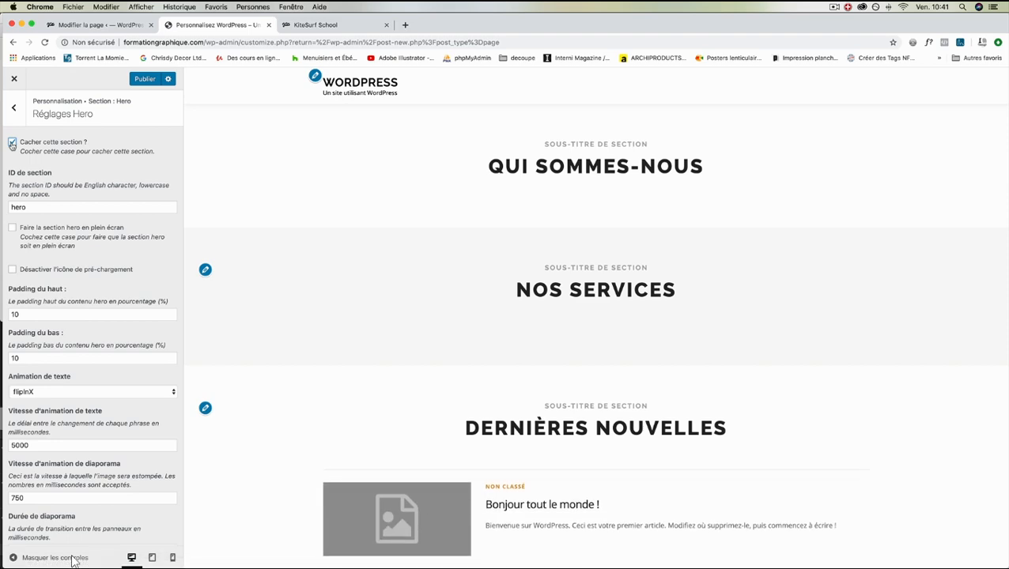
left_click(12, 144)
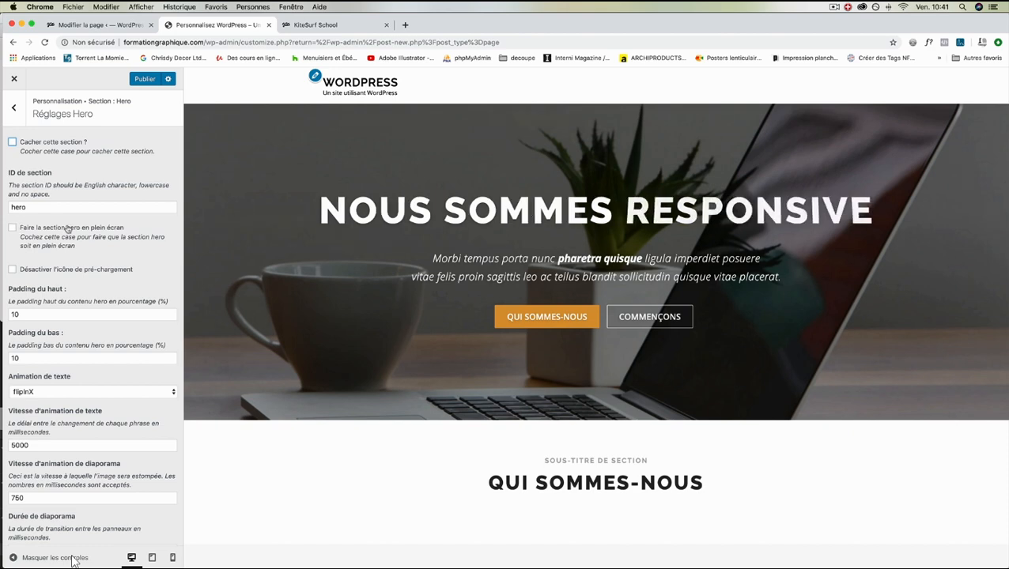
left_click(13, 229)
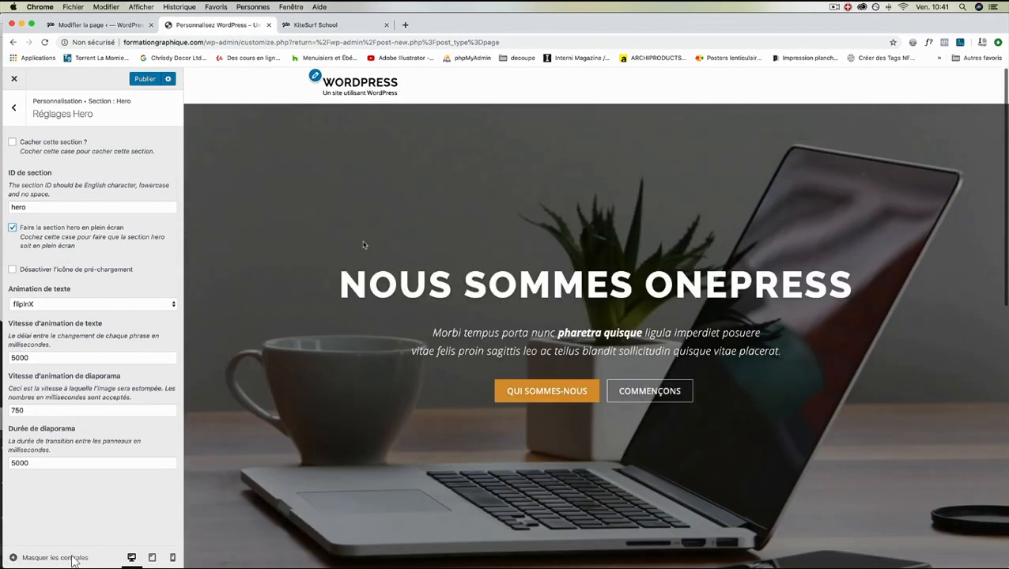
left_click(13, 228)
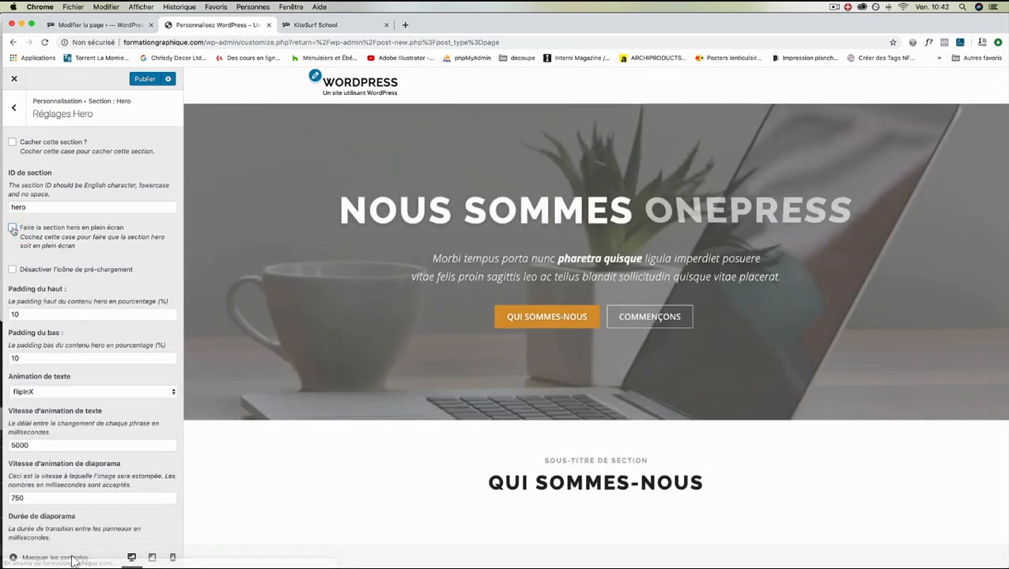
left_click(13, 270)
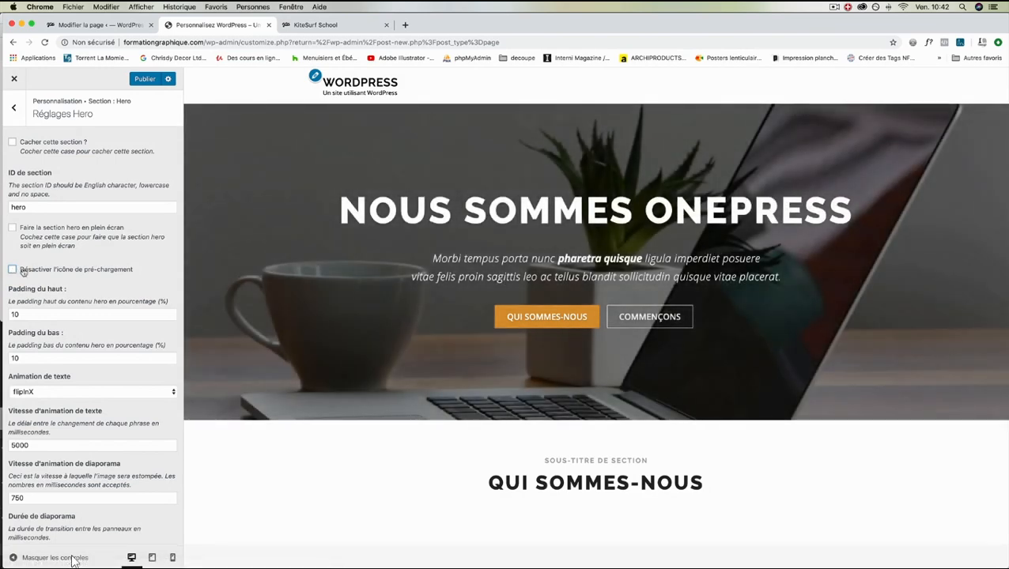
Try a top padding of 100% for the Hero content and restore it to 10%.
scroll(63, 283, "down", 1)
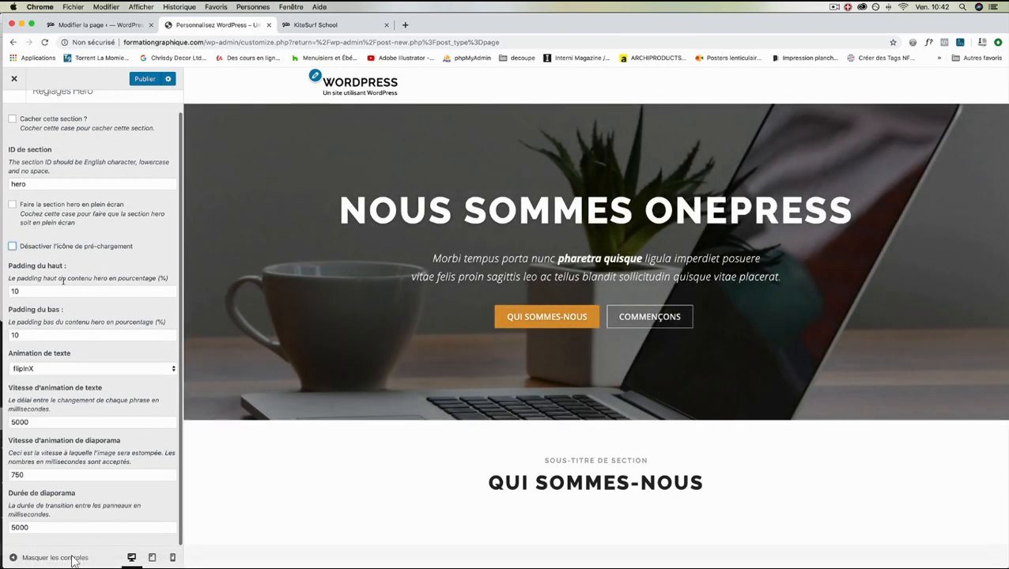
left_click(21, 290)
type("0")
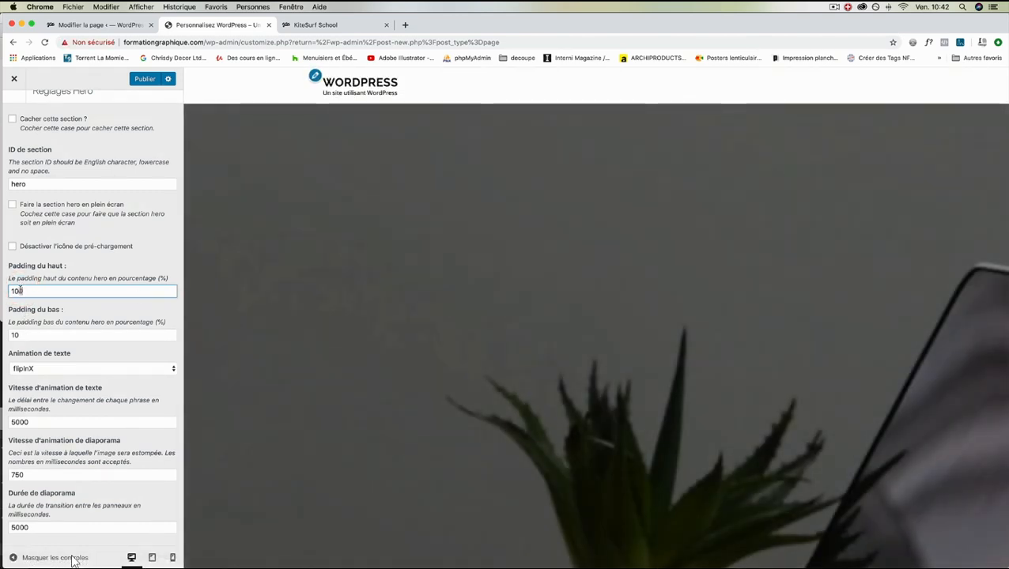
key("BackSpace")
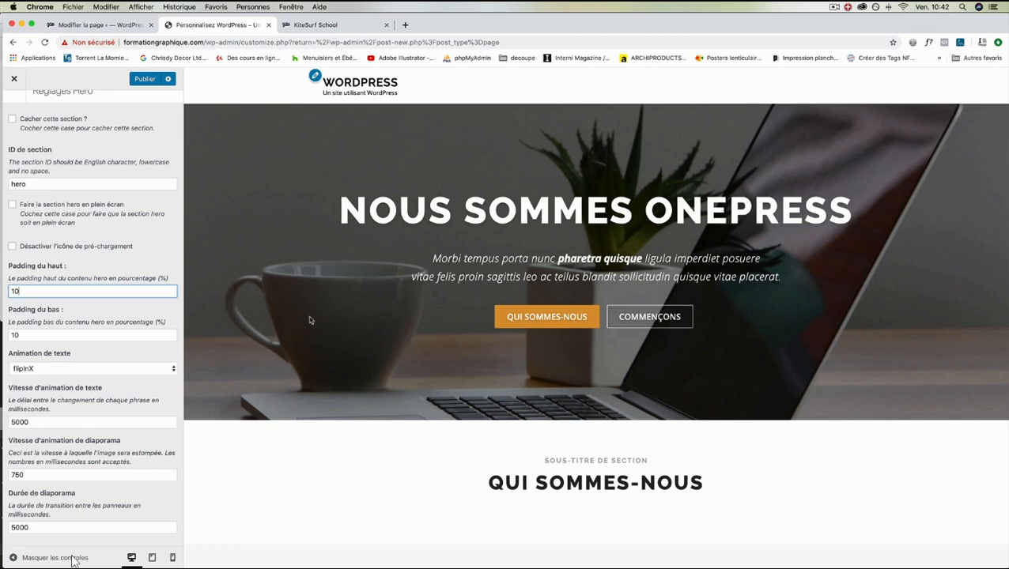
Try the flipInY and flipOutX text animations on the Hero heading and restore flipInX.
left_click(79, 369)
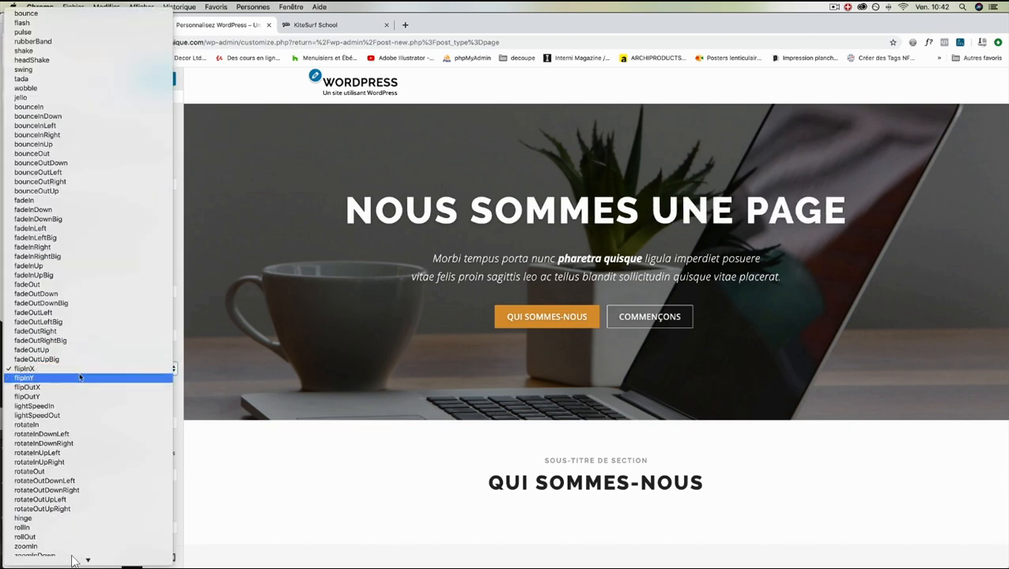
left_click(79, 378)
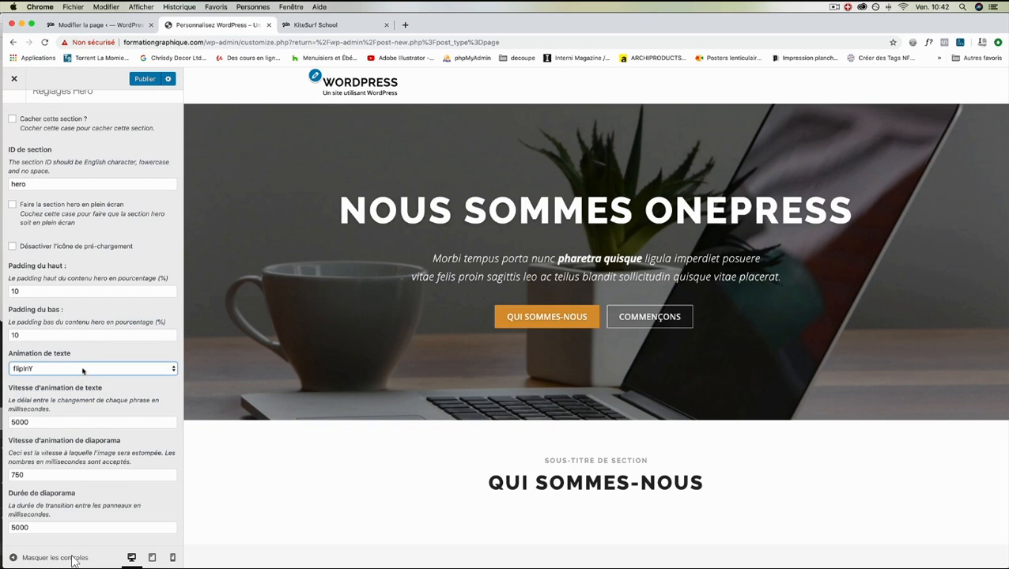
left_click(82, 369)
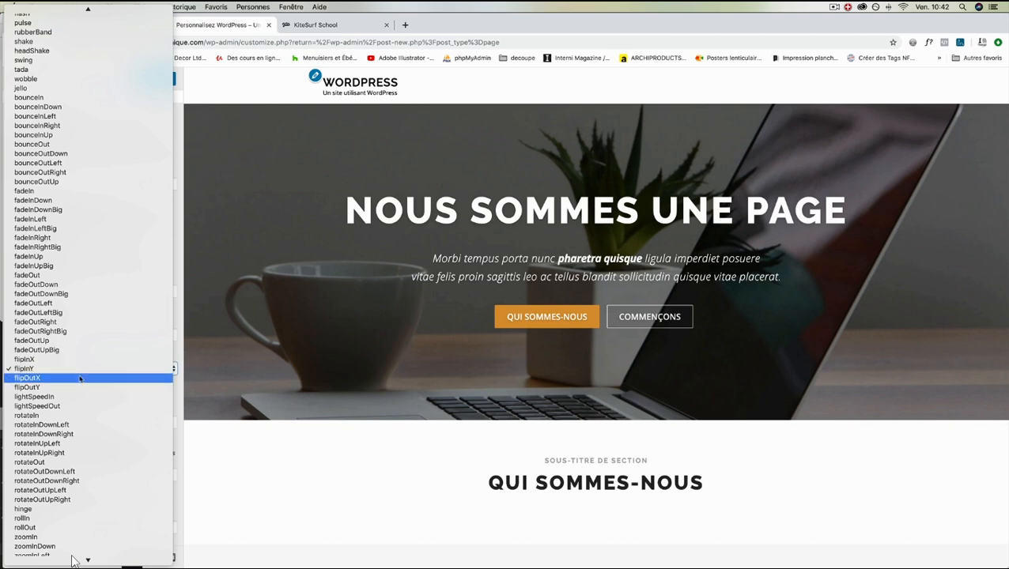
left_click(82, 376)
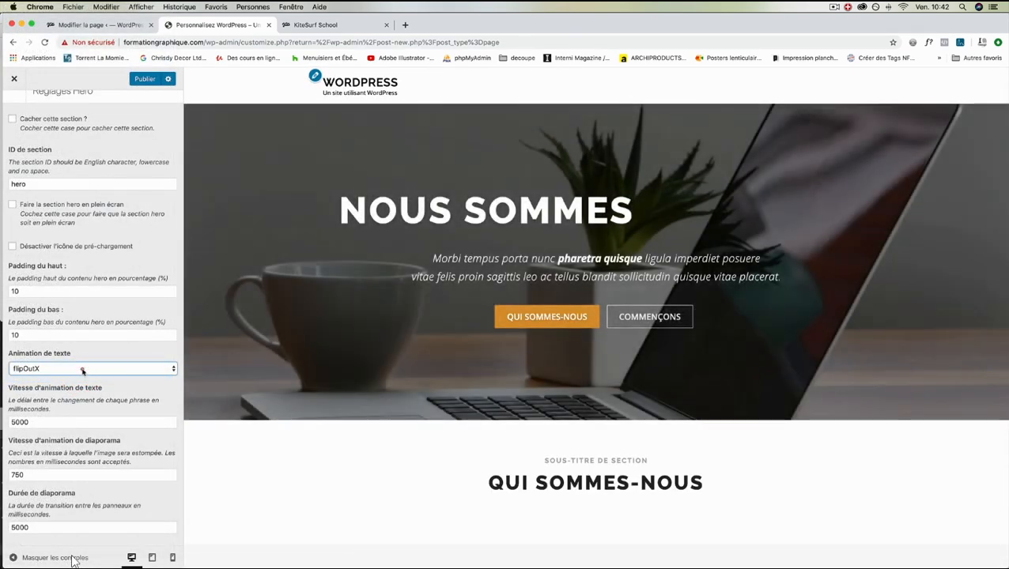
left_click(82, 369)
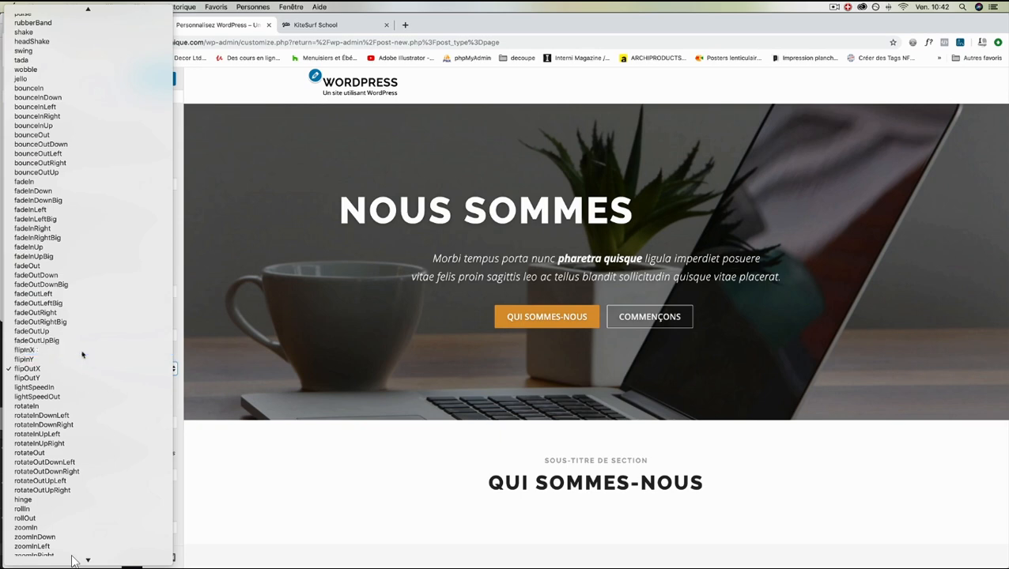
left_click(81, 354)
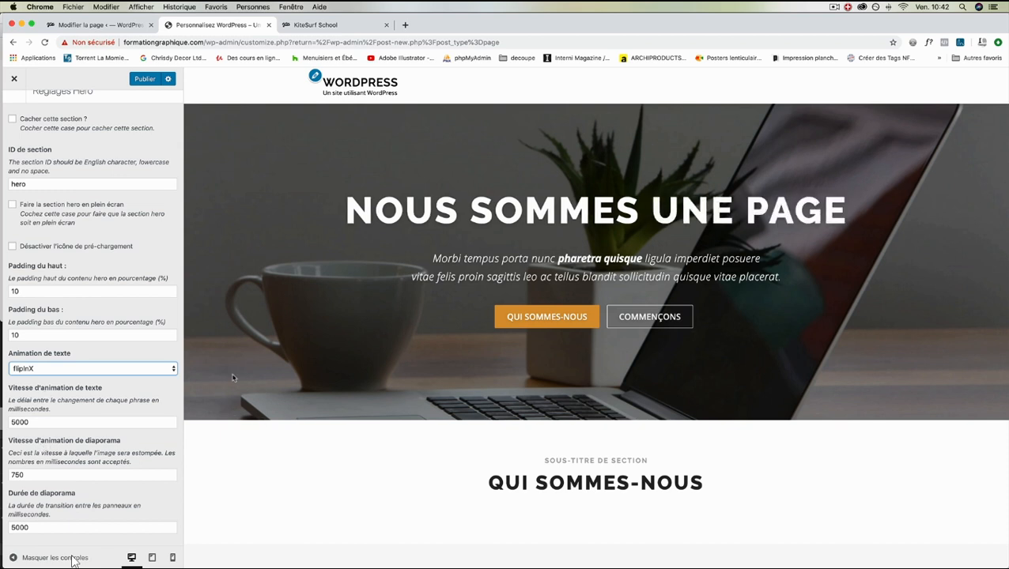
Publish the Hero settings and open the Hero section's background media settings.
scroll(87, 406, "up", 1)
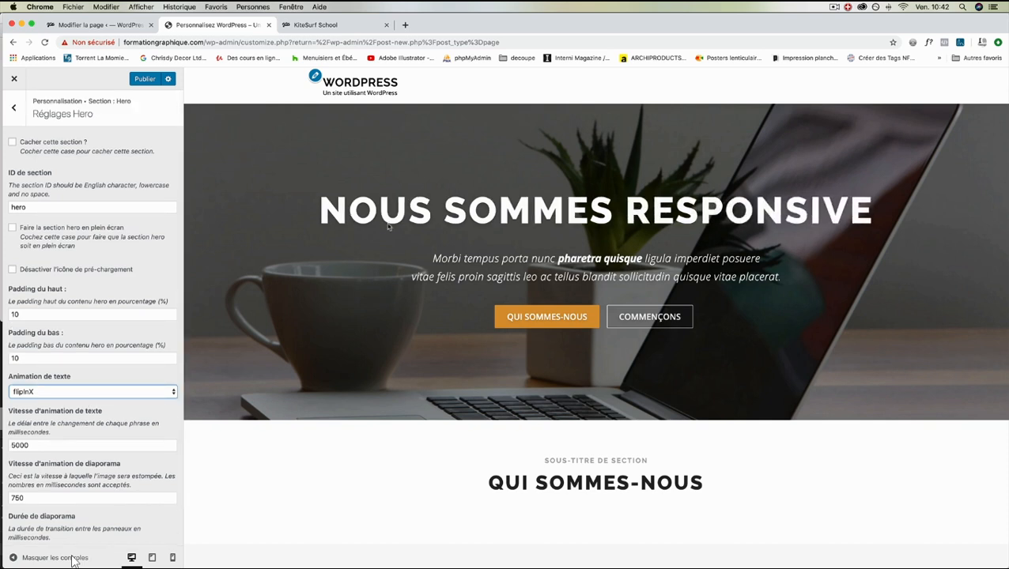
left_click(145, 79)
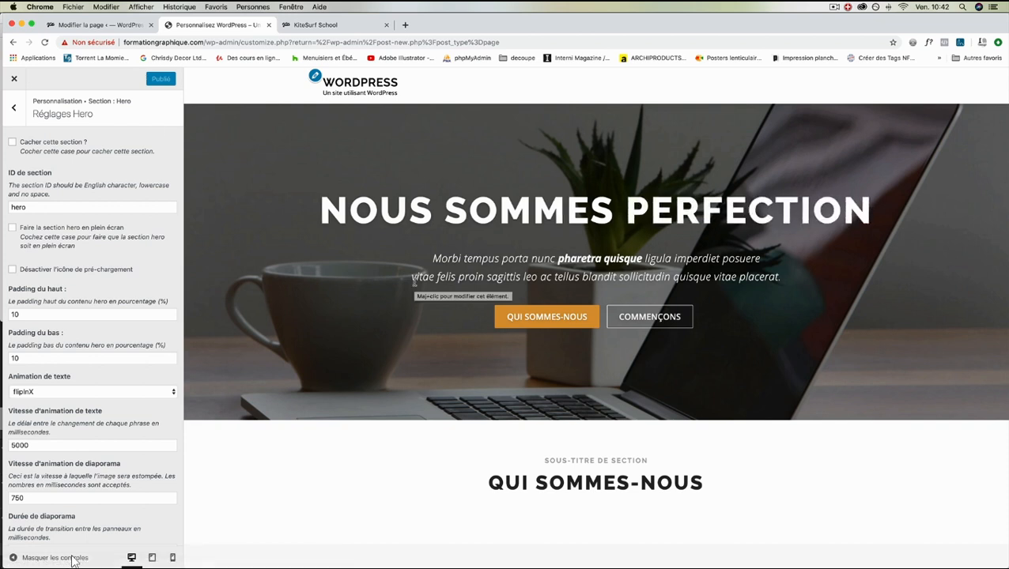
left_click(13, 107)
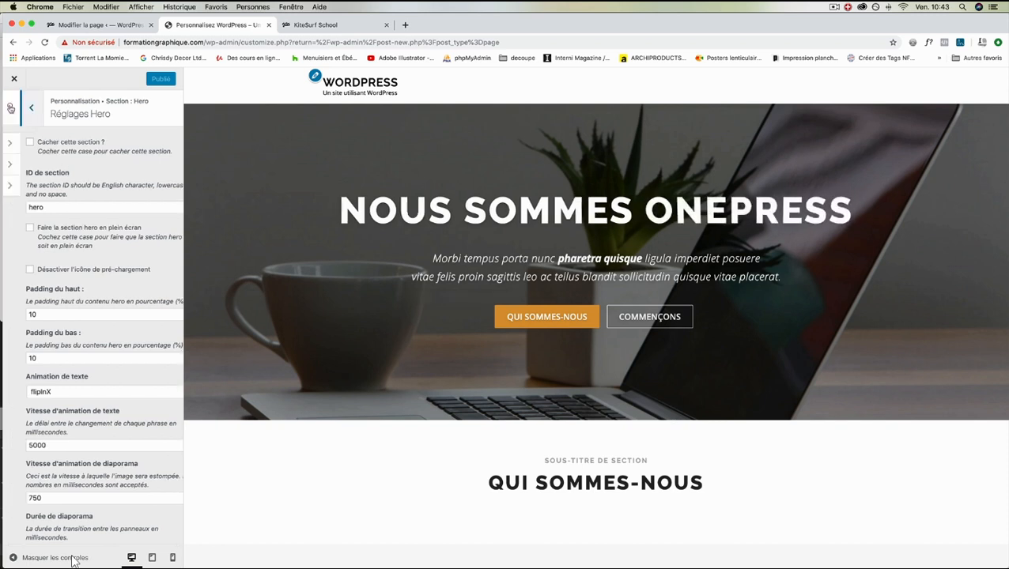
left_click(36, 163)
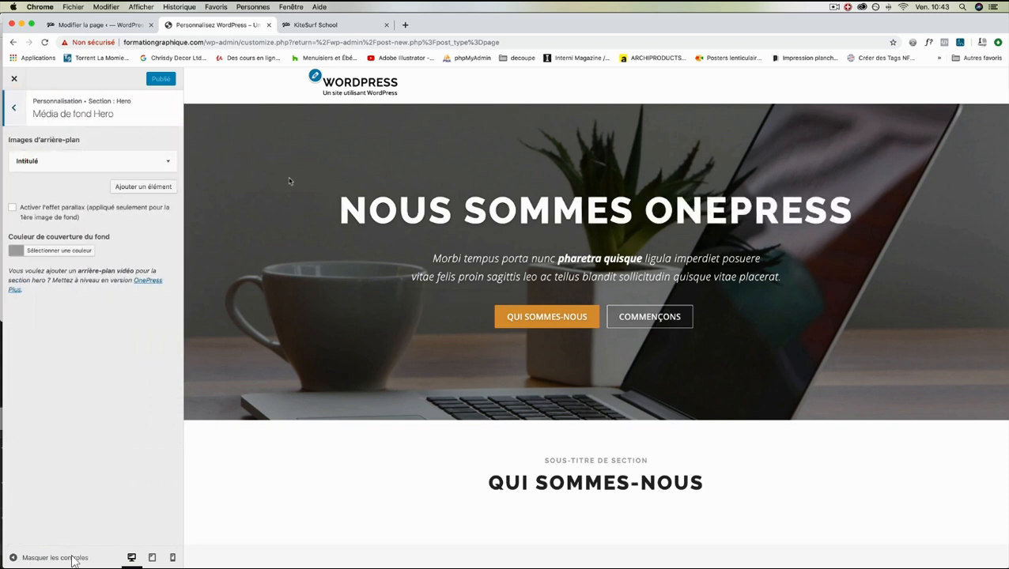
Upload the photo 20190913_GKA_MAURITIU...284.jpg from the Photo folder of Site Business - KiteSurf to replace the Hero background image.
left_click(90, 162)
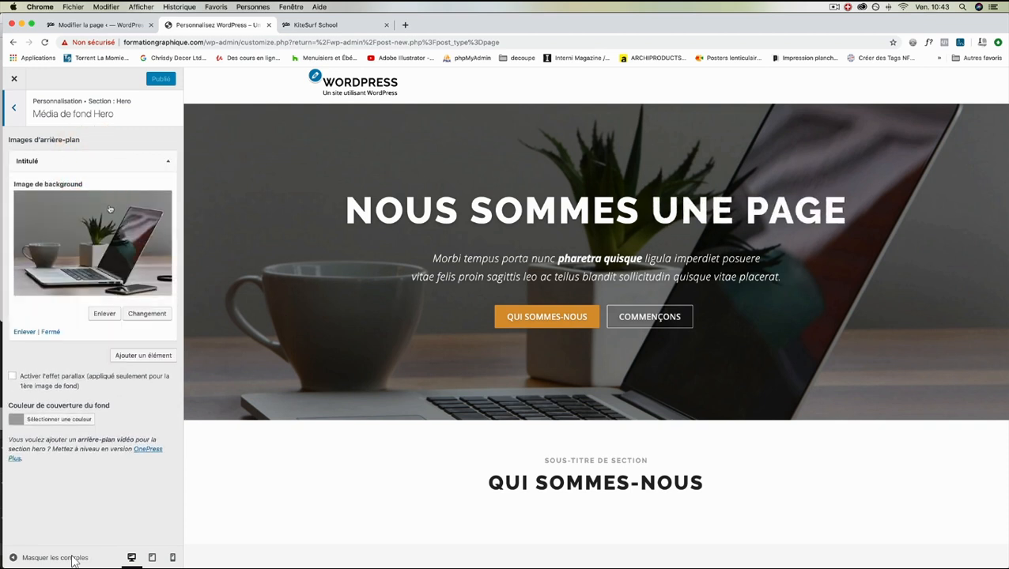
left_click(147, 314)
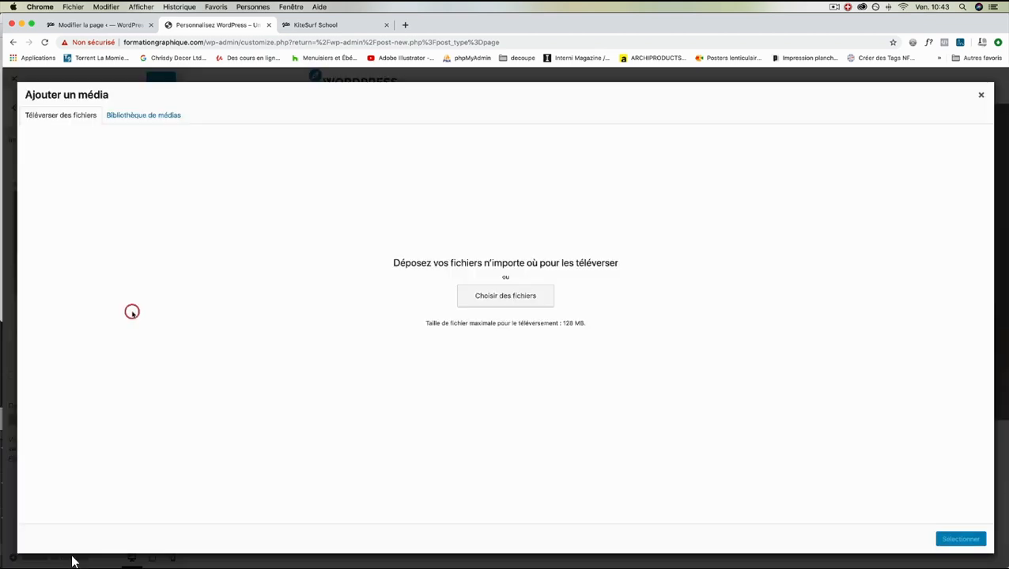
left_click(498, 296)
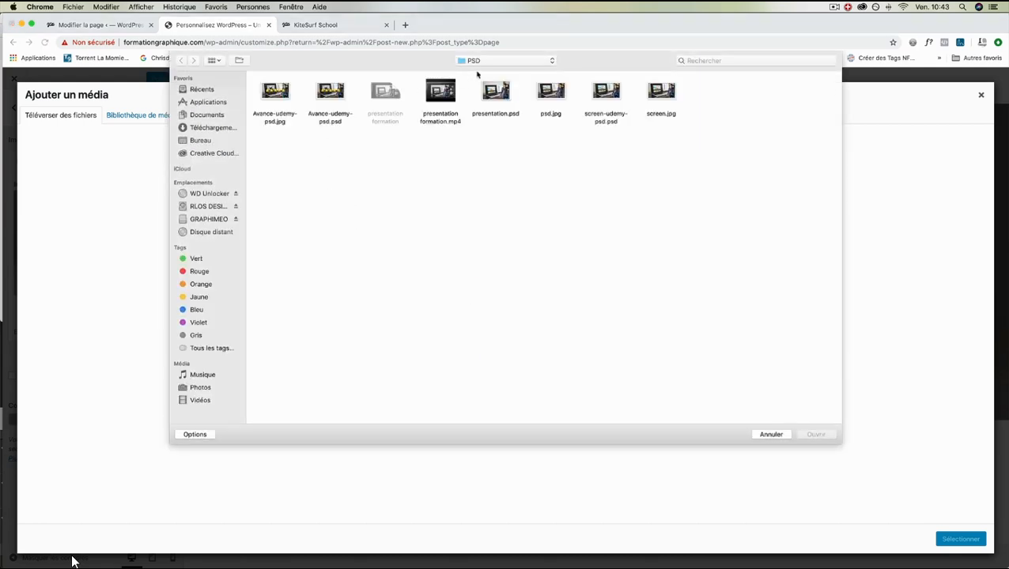
left_click(484, 61)
left_click(506, 80)
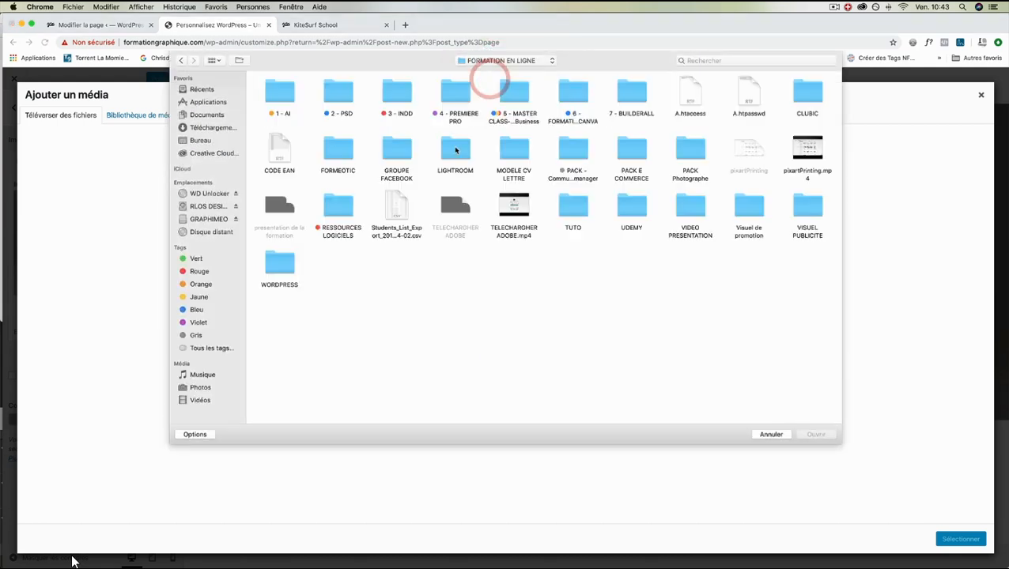
double_click(279, 267)
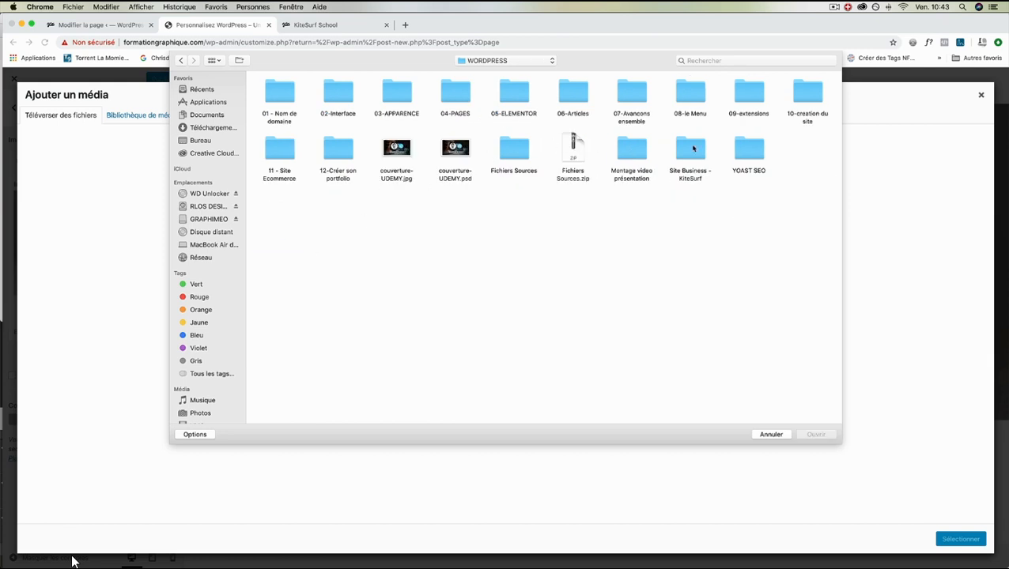
double_click(692, 149)
double_click(336, 157)
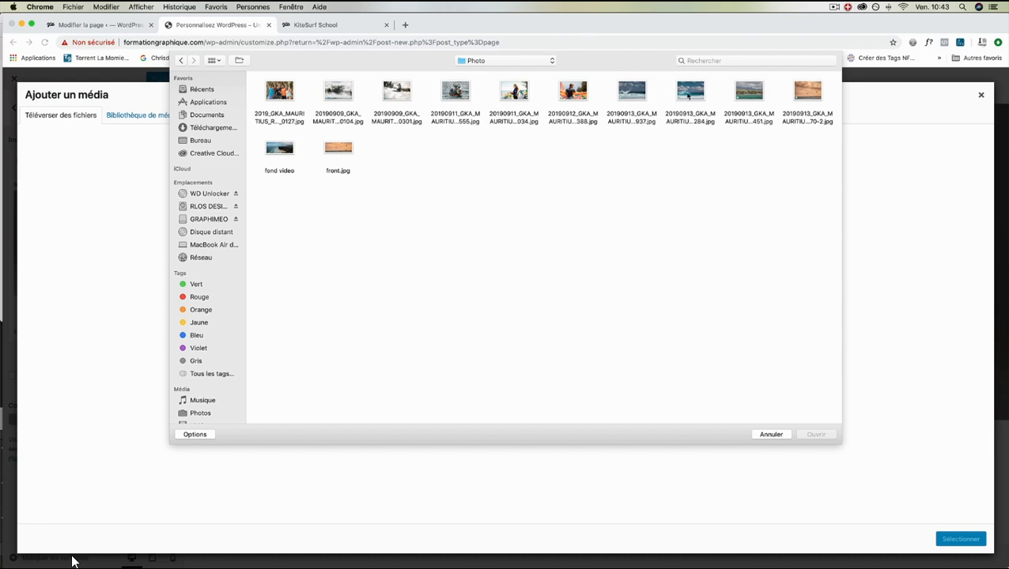
left_click(689, 93)
left_click(816, 434)
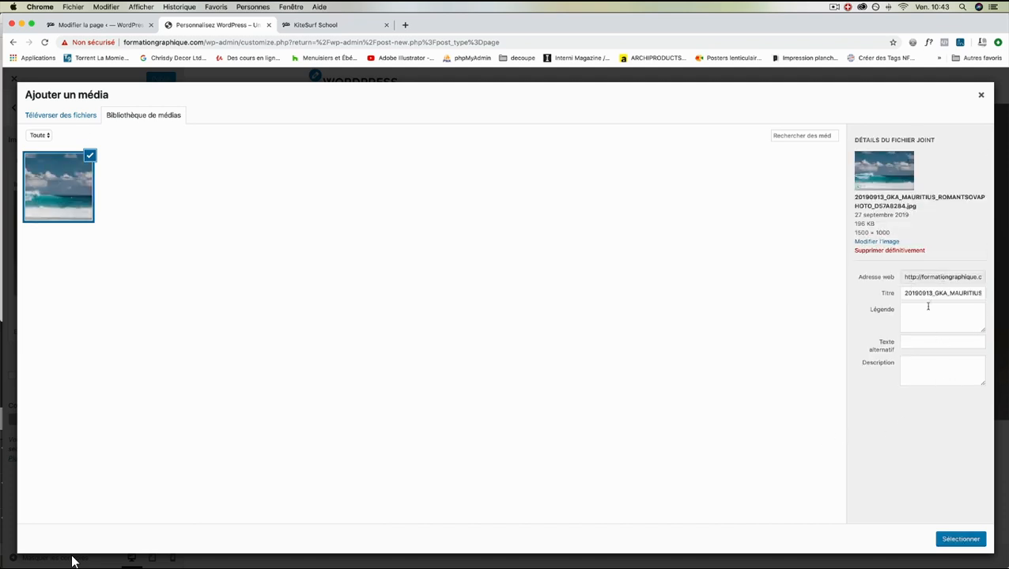
Title the uploaded image "photo ccole kitesurf fiys" and insert it as the Hero background.
left_click_drag(903, 295, 998, 296)
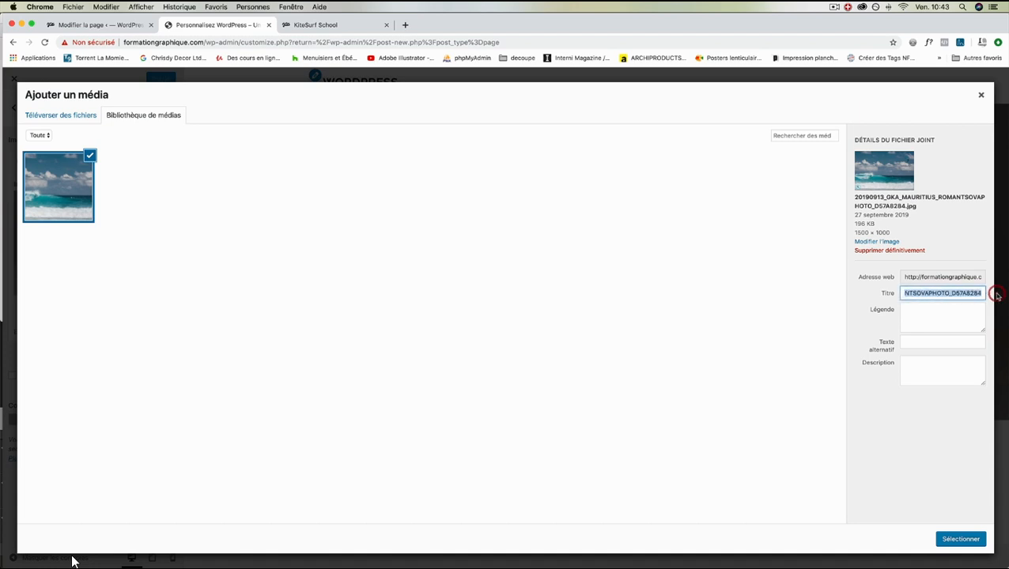
type("phto")
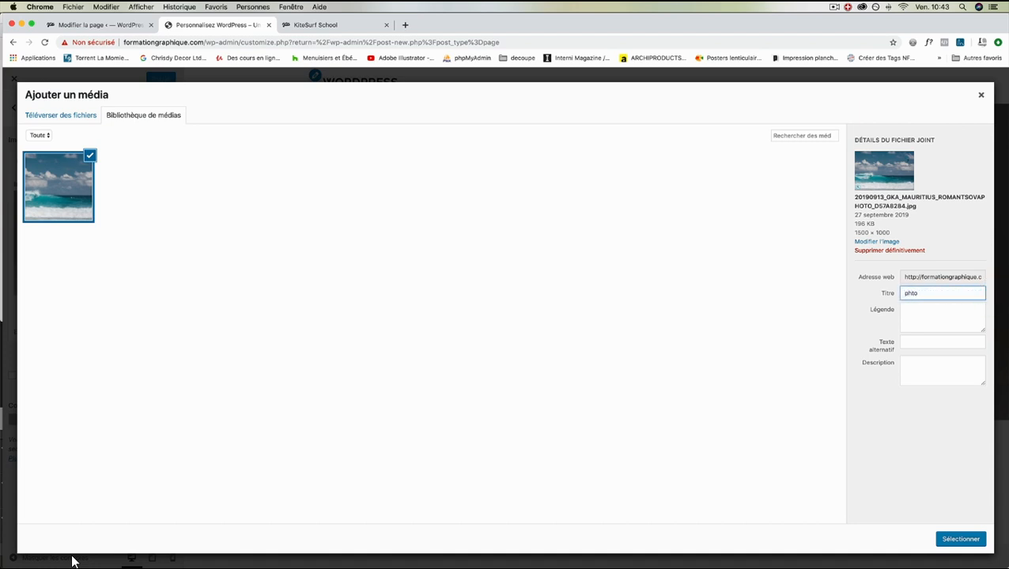
key("BackSpace")
key("BackSpace")
type("oto ccole kitesurf fiys")
left_click(973, 539)
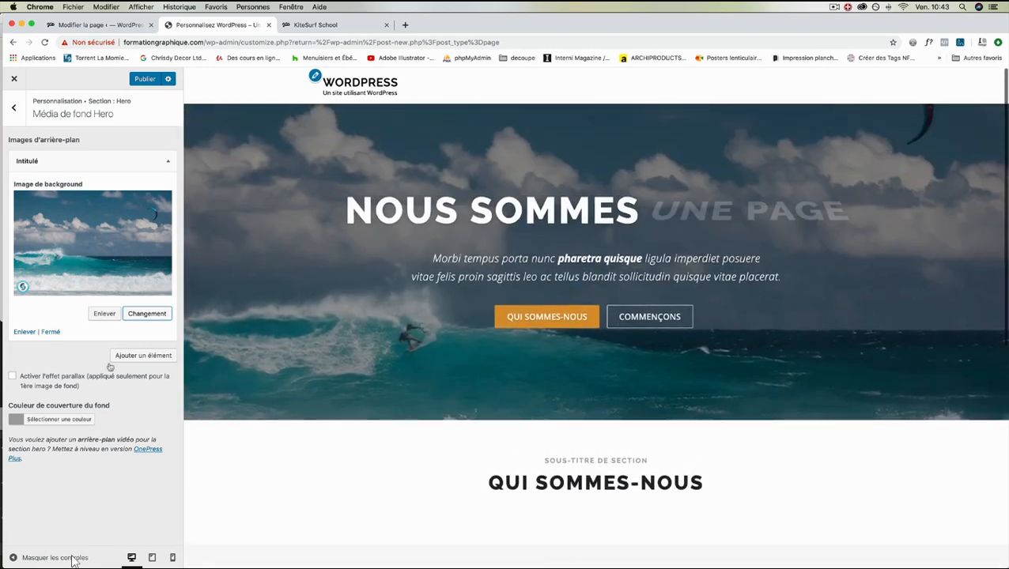
Activate the parallax effect on the Hero background image and check it in the page preview.
left_click(15, 375)
scroll(329, 325, "down", 2)
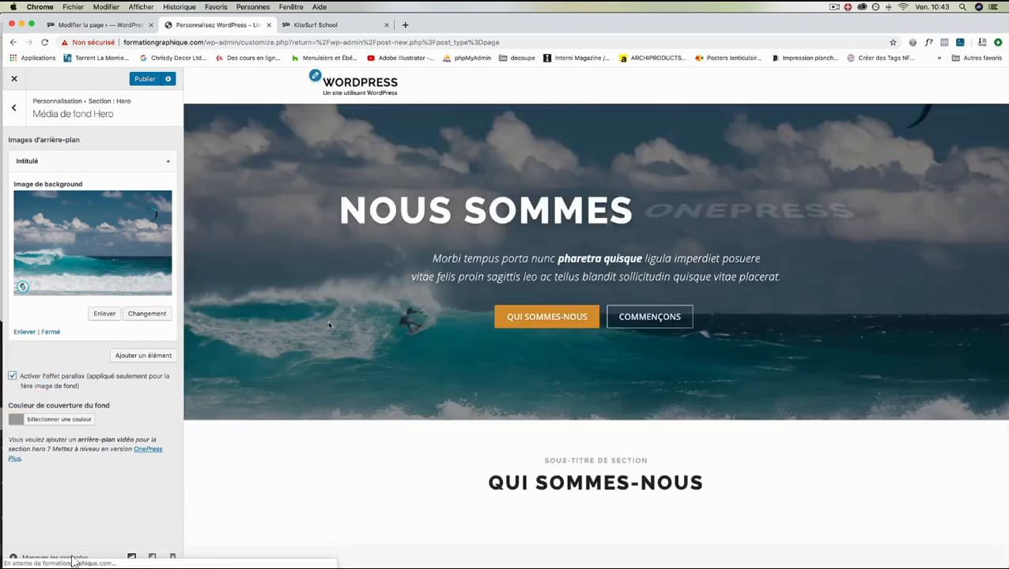
scroll(329, 325, "down", 2)
scroll(329, 325, "down", 3)
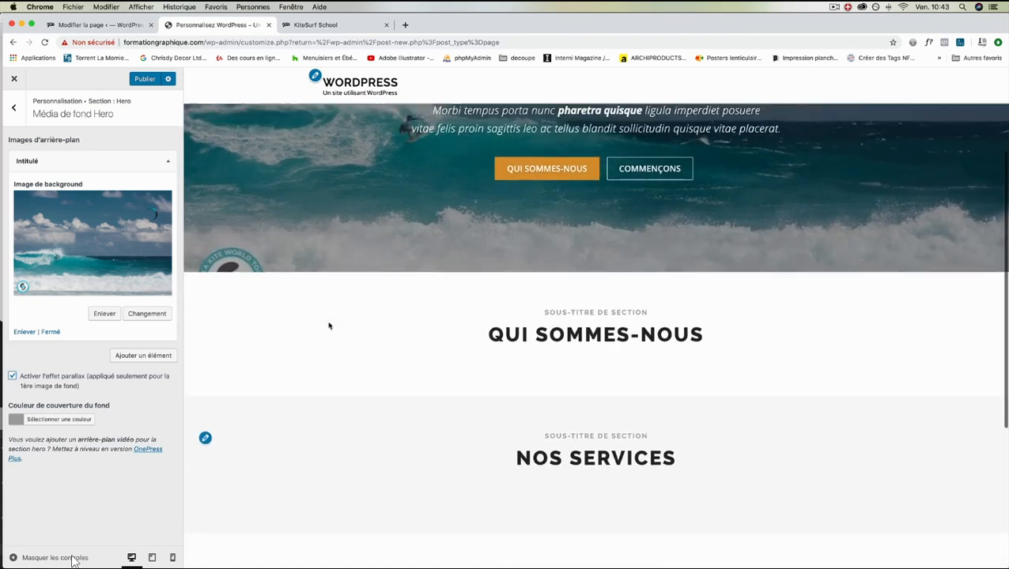
scroll(329, 325, "down", 2)
scroll(329, 326, "down", 3)
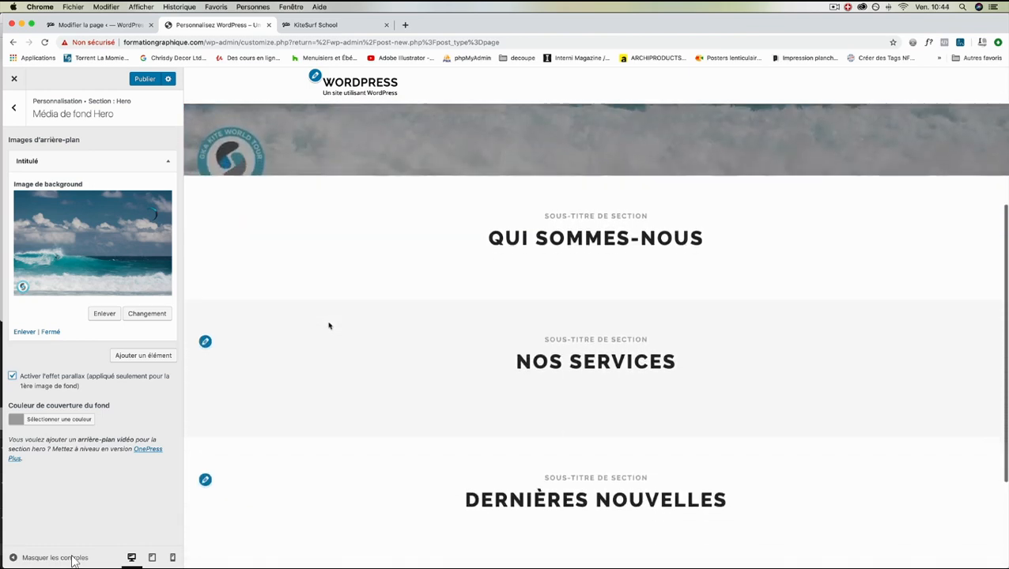
scroll(329, 326, "down", 3)
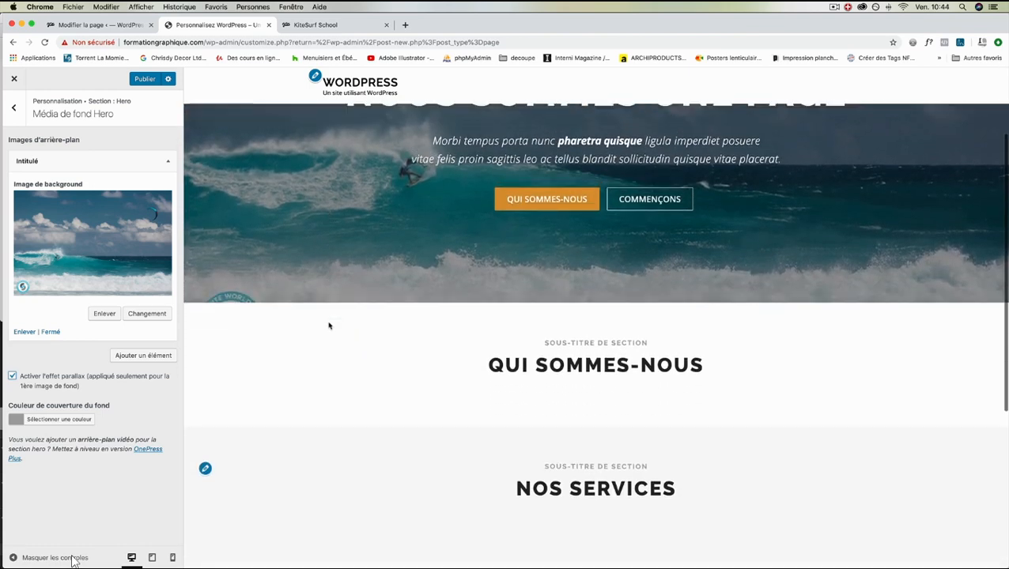
scroll(266, 339, "down", 5)
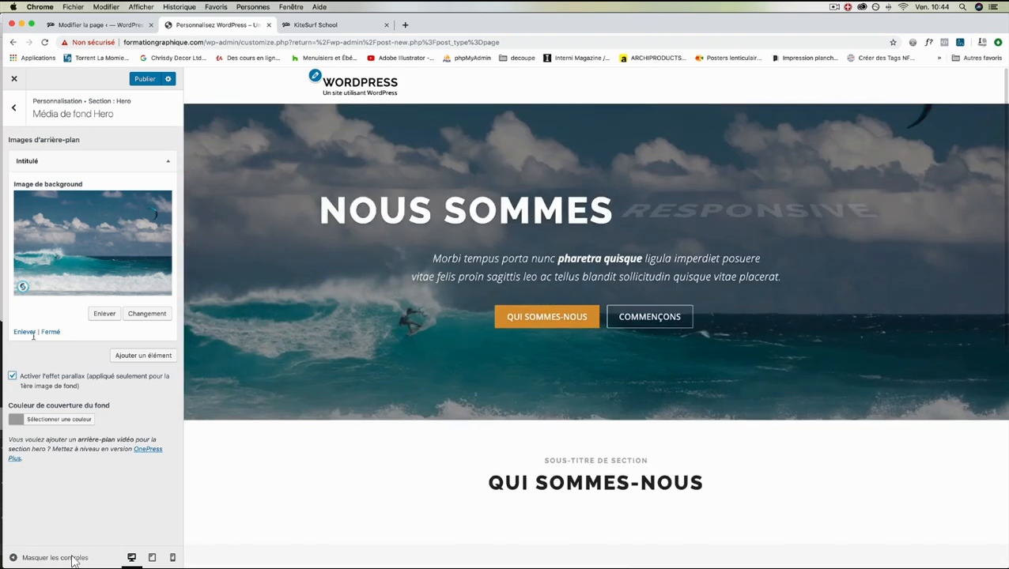
Deactivate the parallax effect on the Hero background image and compare the scrolling in the preview.
left_click(12, 375)
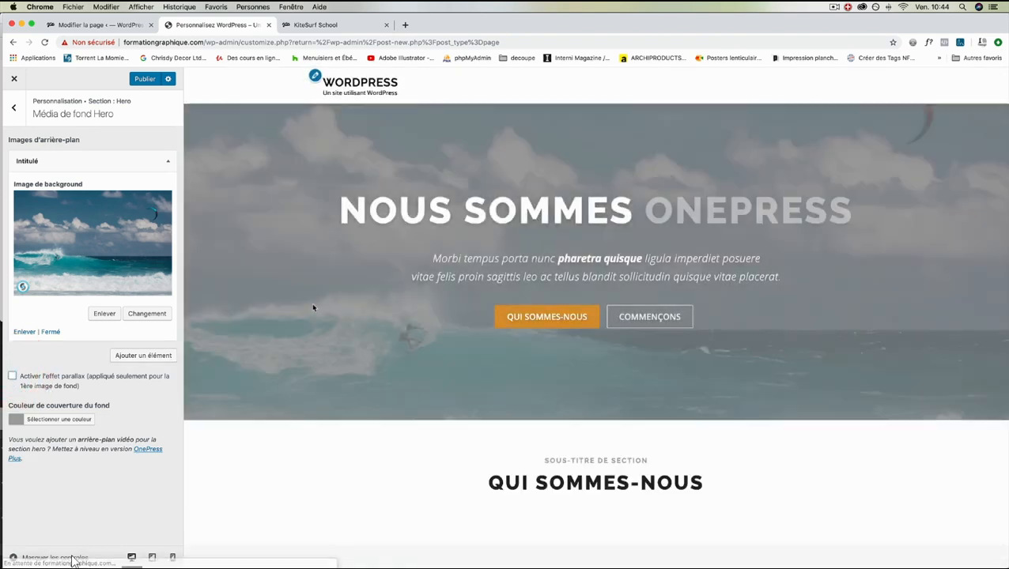
scroll(313, 308, "down", 5)
scroll(313, 308, "up", 5)
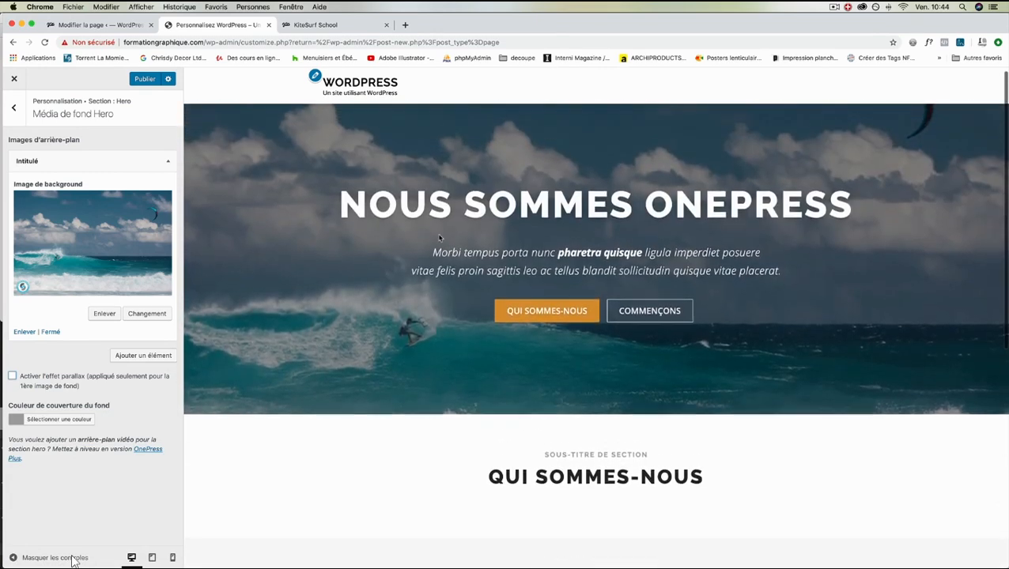
Reactivate the parallax effect on the Hero background, publish the change, and open the Hero content style settings.
left_click(12, 376)
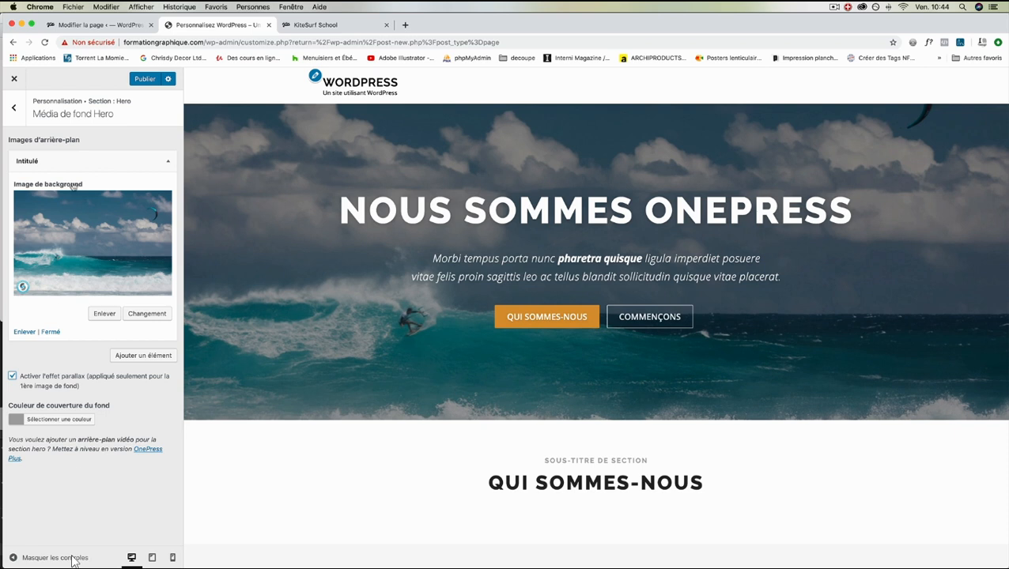
left_click(140, 82)
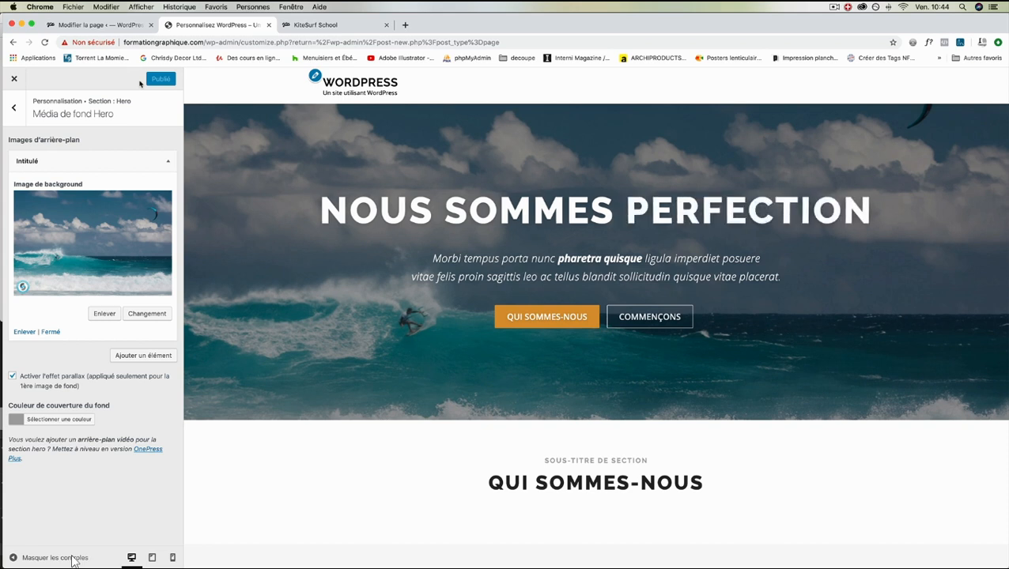
left_click(13, 109)
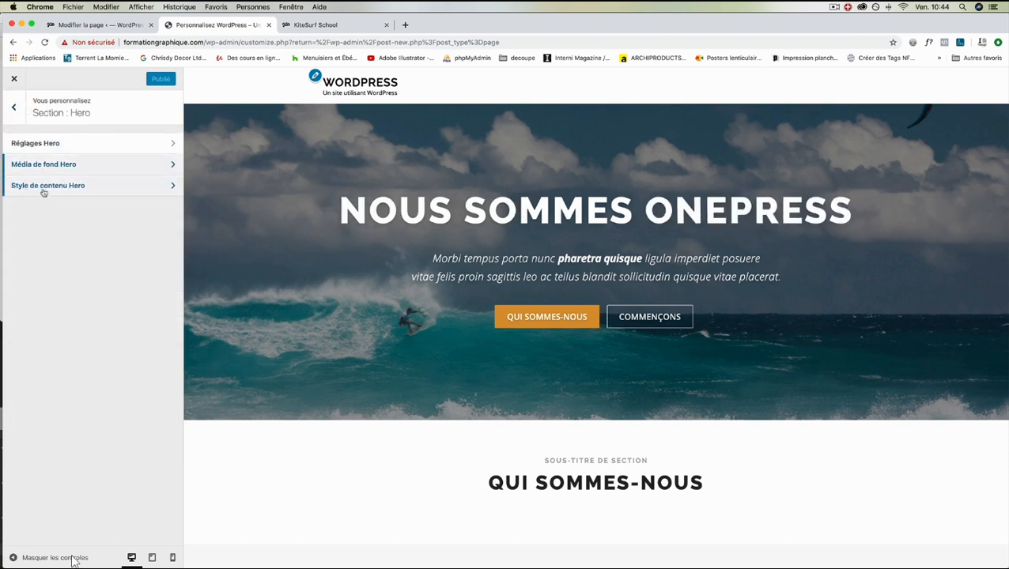
left_click(41, 186)
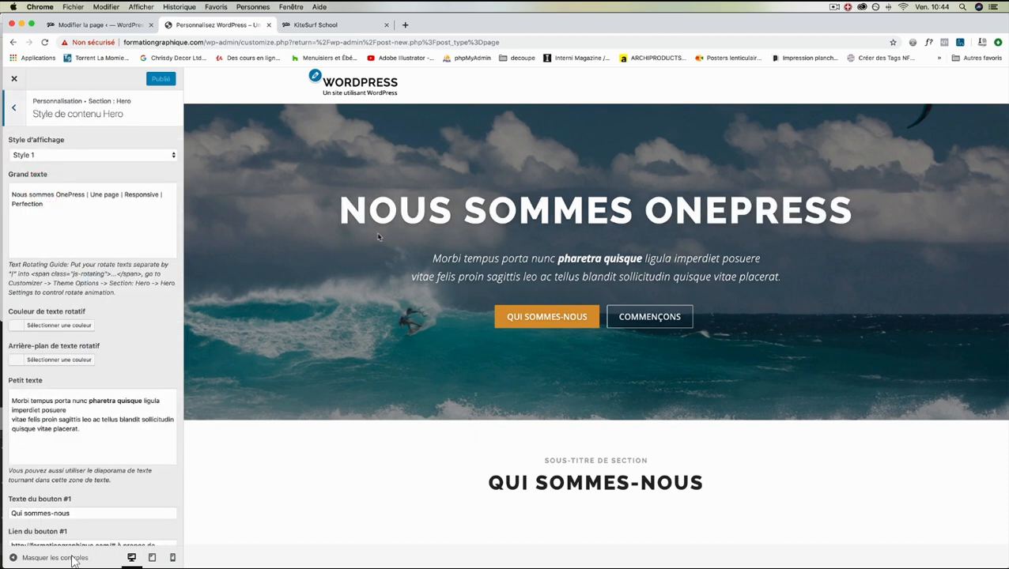
Try display Style 2 for the Hero content and return to Style 1.
left_click(39, 156)
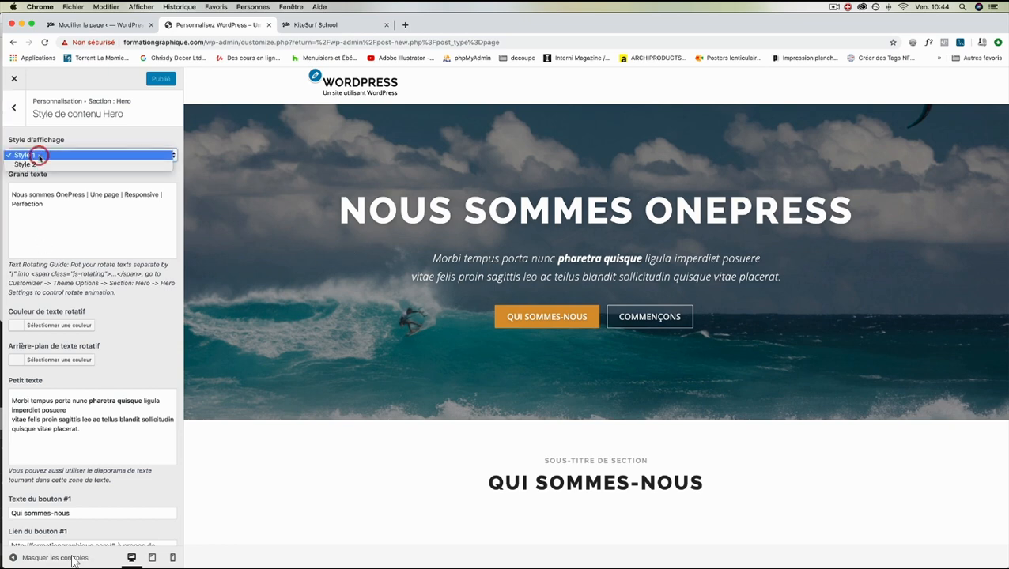
left_click(39, 164)
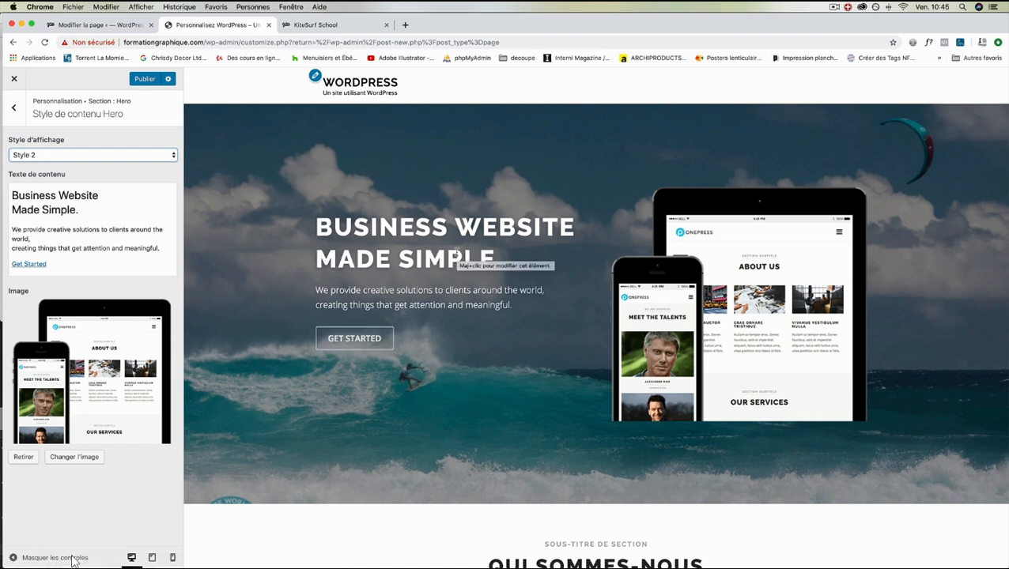
left_click(55, 154)
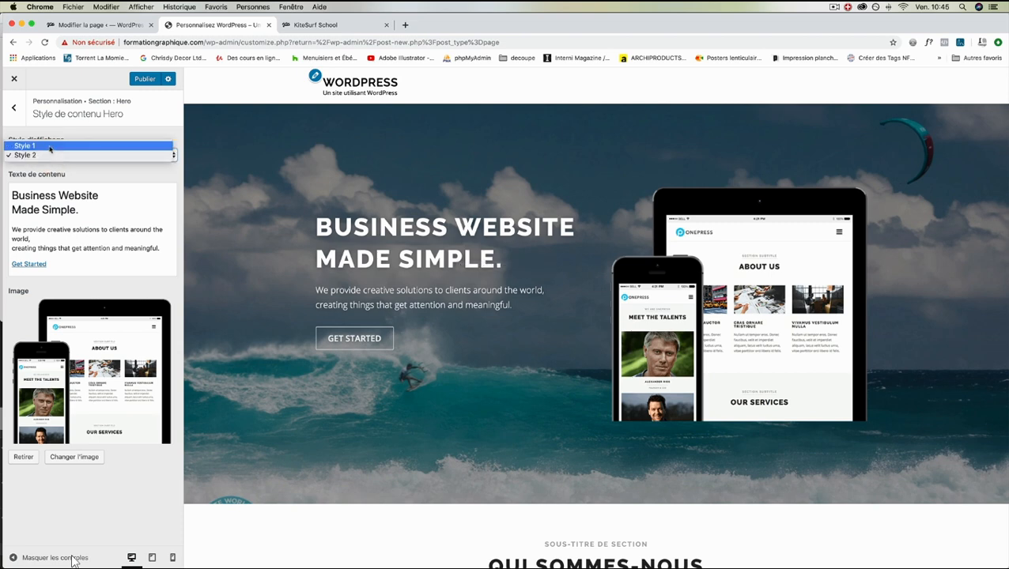
left_click(49, 147)
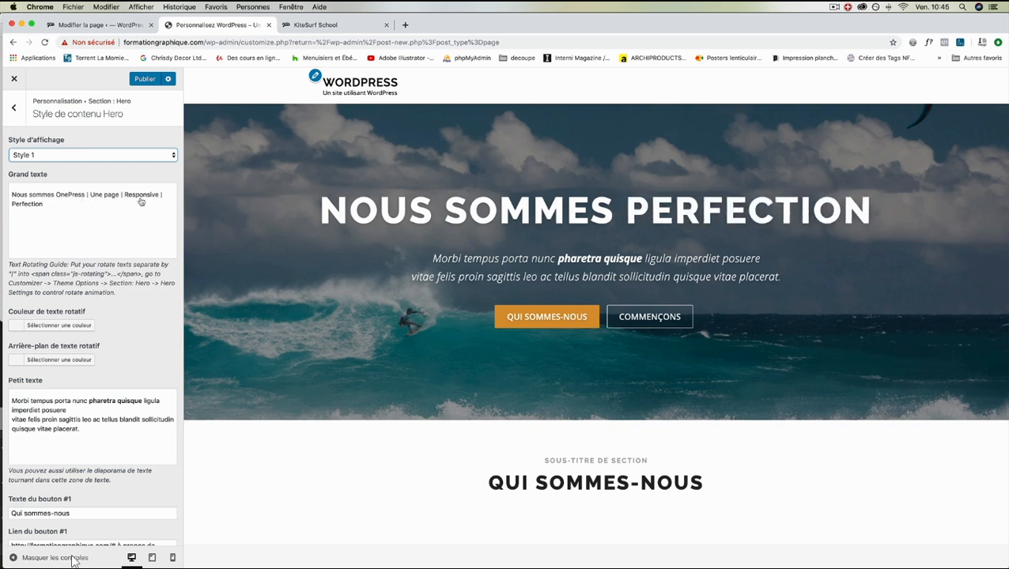
Look at the headline on the KiteSurf School site, then open the Hero's large text for editing in the customizer.
key("ctrl+Tab")
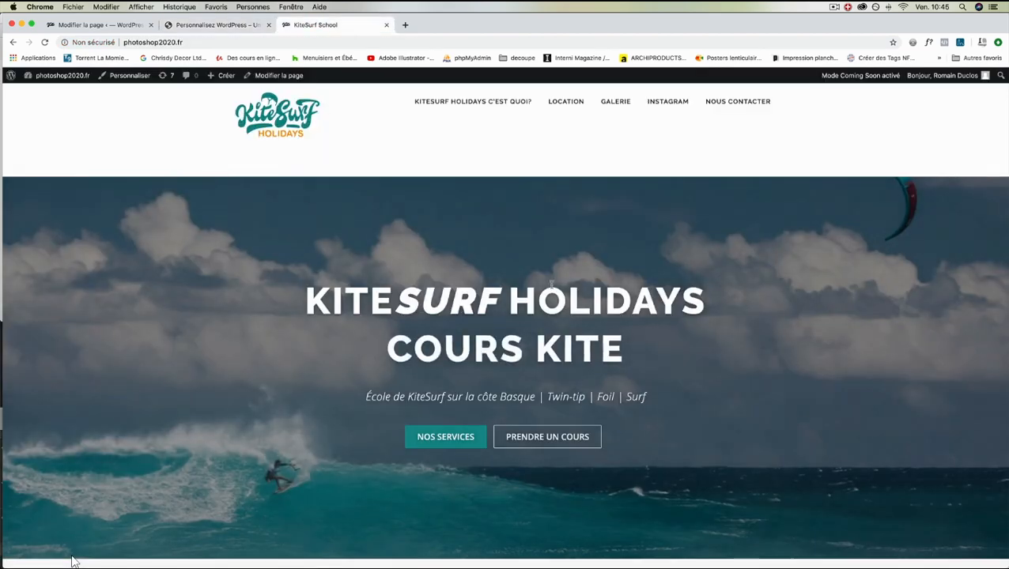
left_click(202, 26)
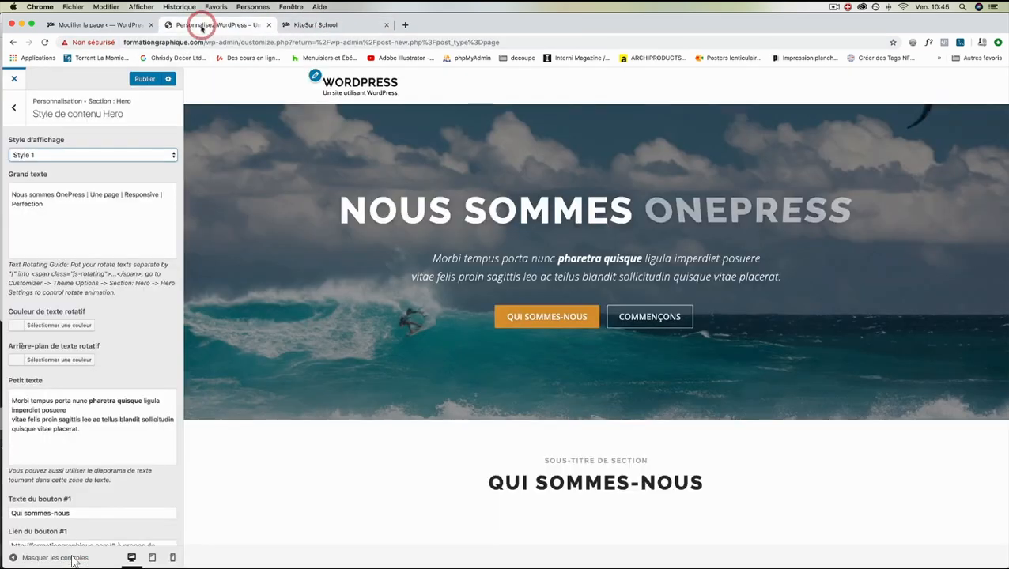
left_click(76, 194)
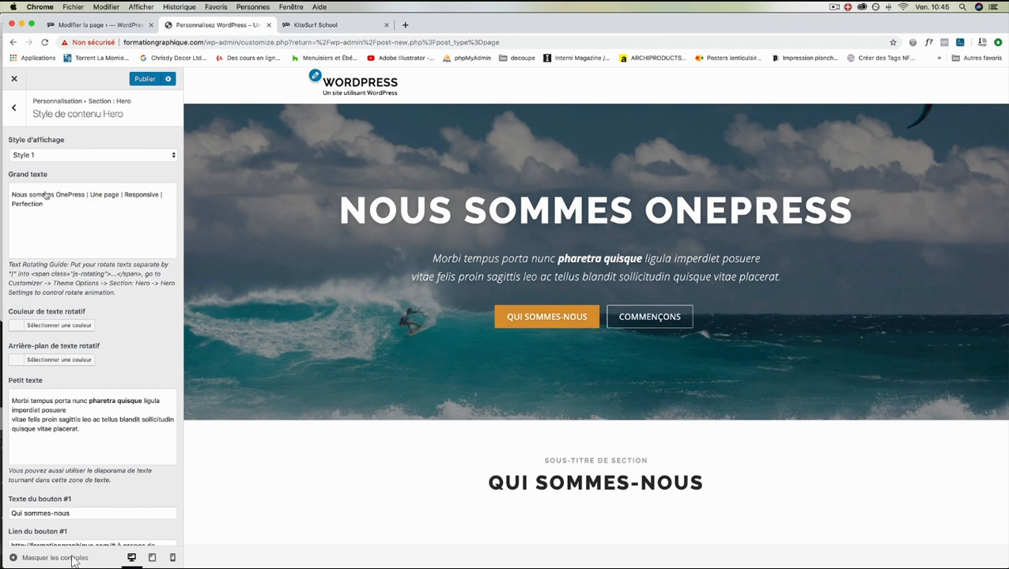
left_click(55, 197)
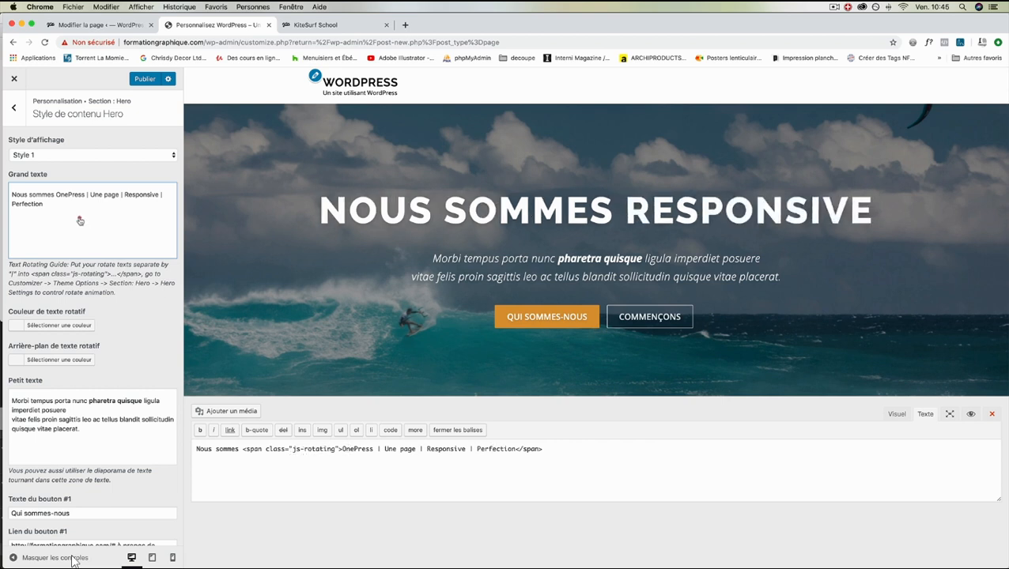
left_click(256, 475)
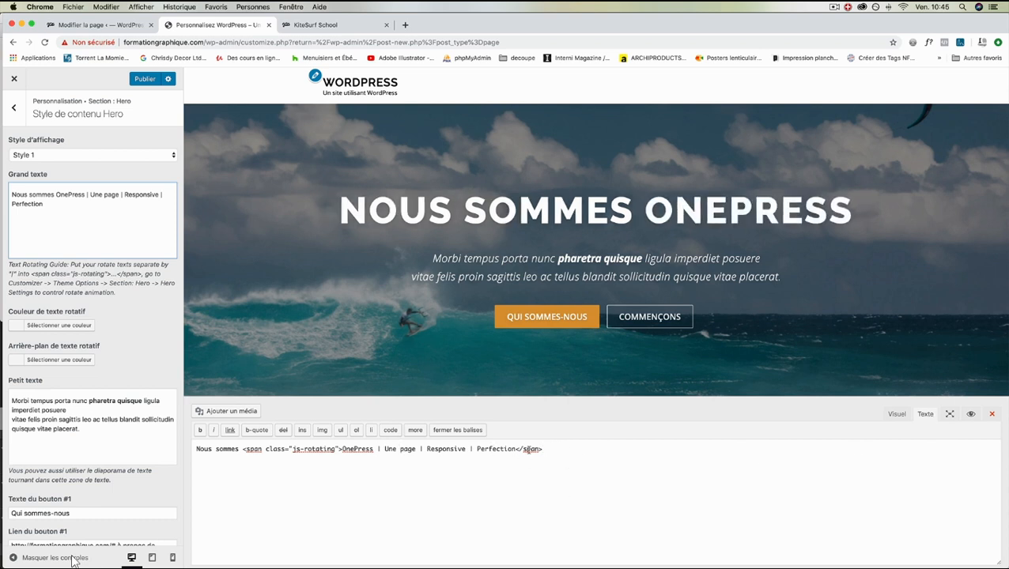
Replace "Nous sommes" with "KiteSurf Holidays" in the Hero's large text, using the KiteSurf School site as reference.
left_click_drag(237, 449, 192, 452)
left_click(324, 24)
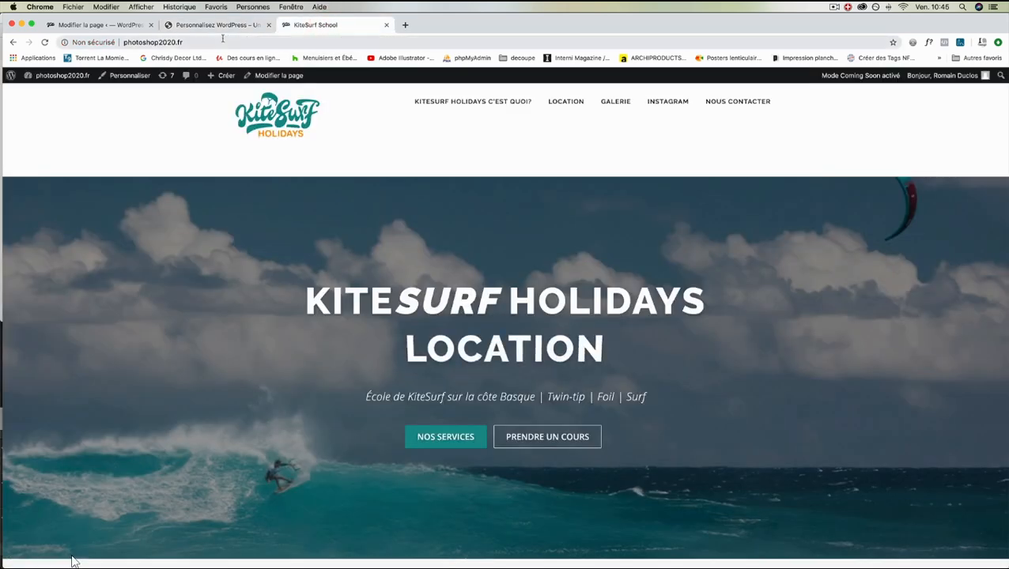
left_click(225, 25)
type("Kite")
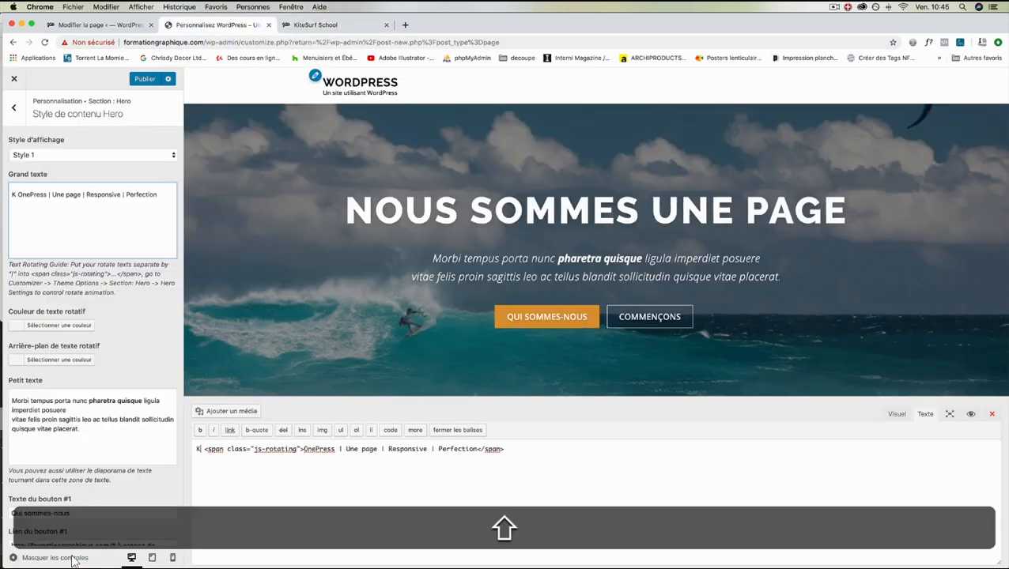
type("Suf")
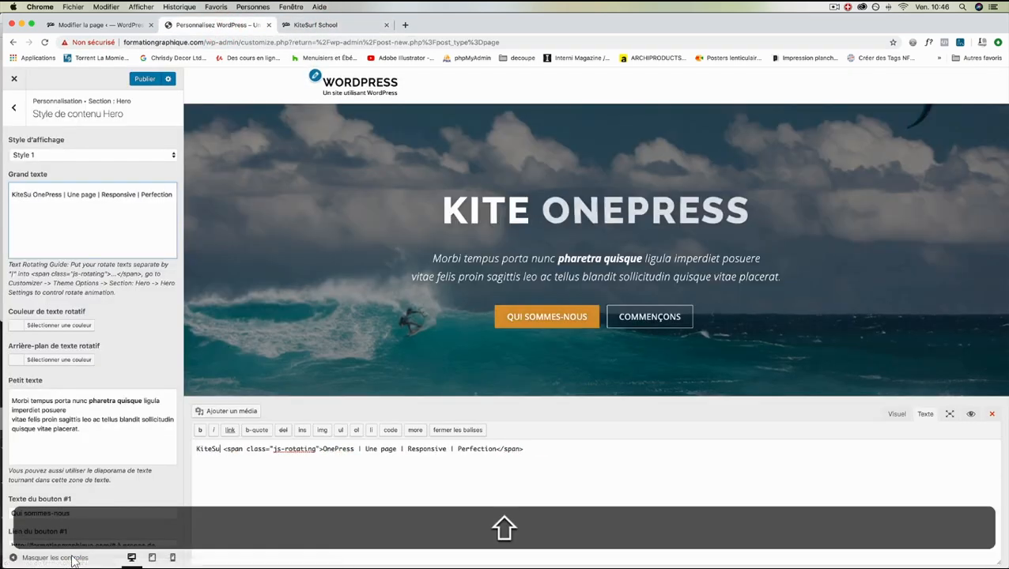
key("BackSpace")
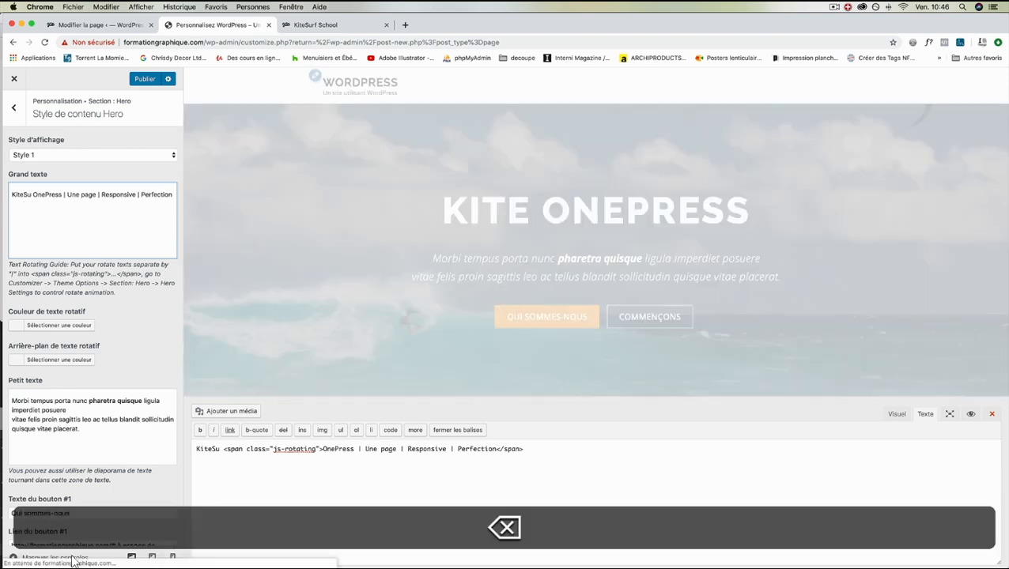
type("rf Holidays")
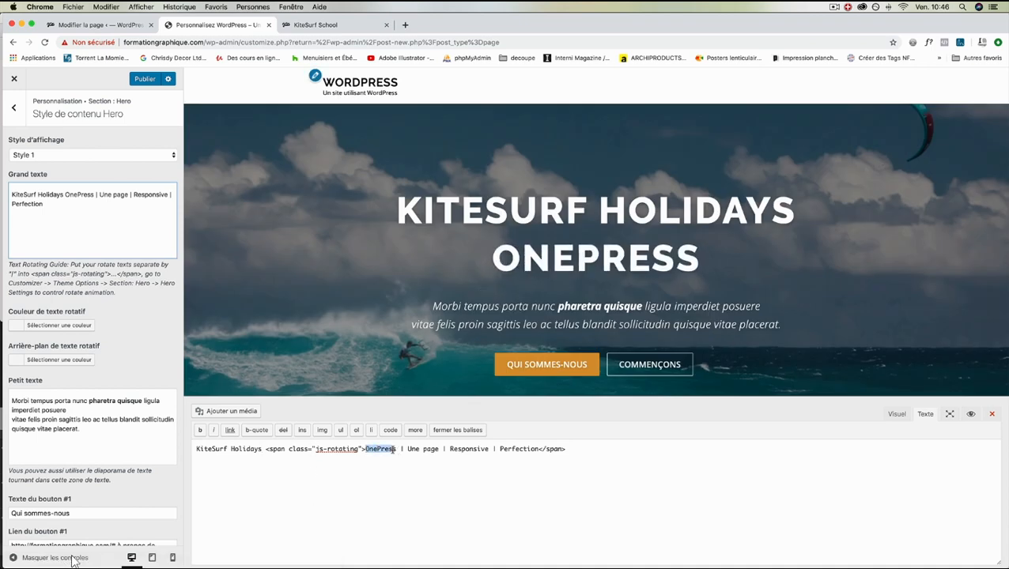
Replace the first two rotating words of the Hero headline, "OnePress" and "Une page", with "Cours" and "Location".
type("Cours")
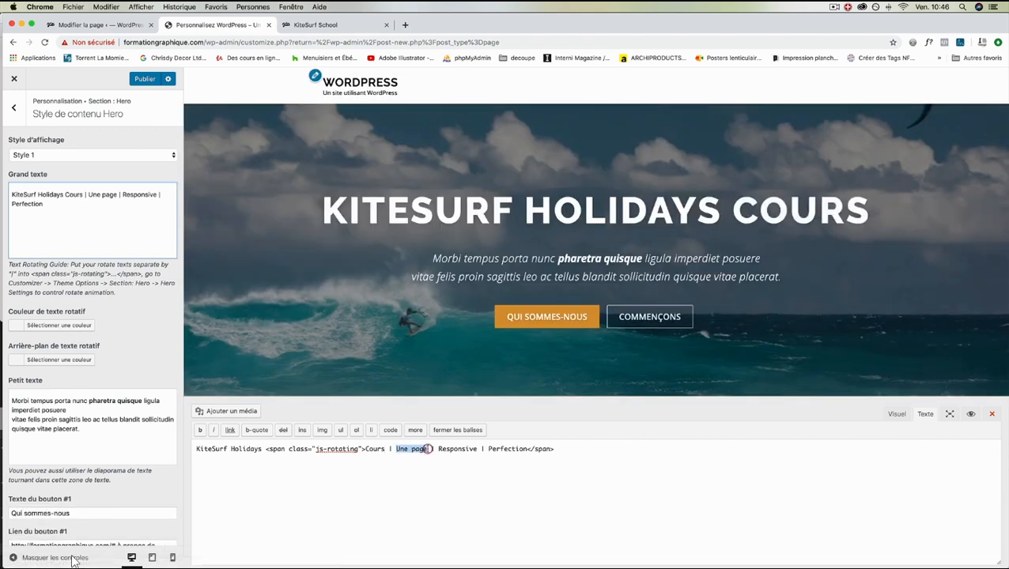
type("location")
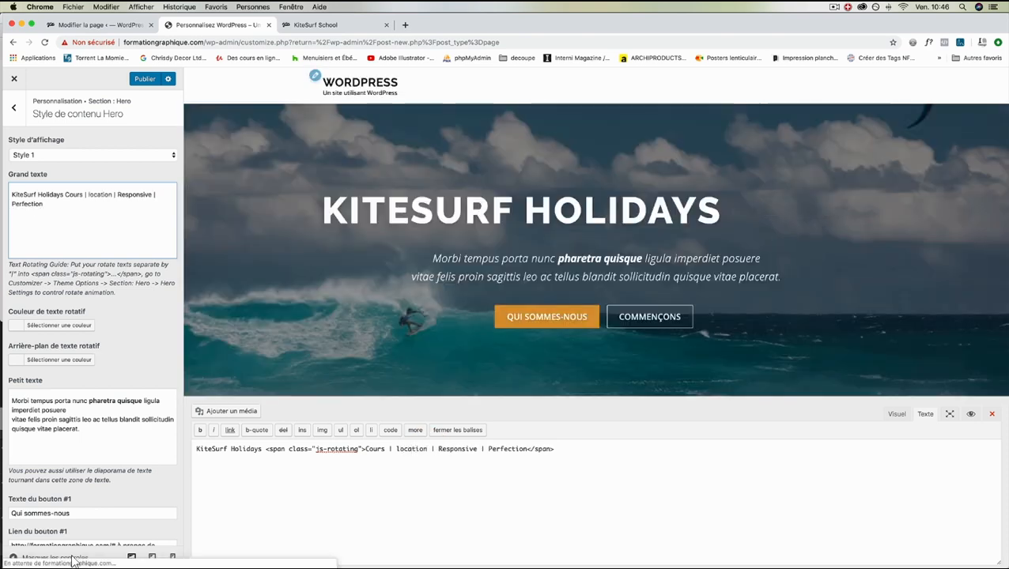
key("BackSpace")
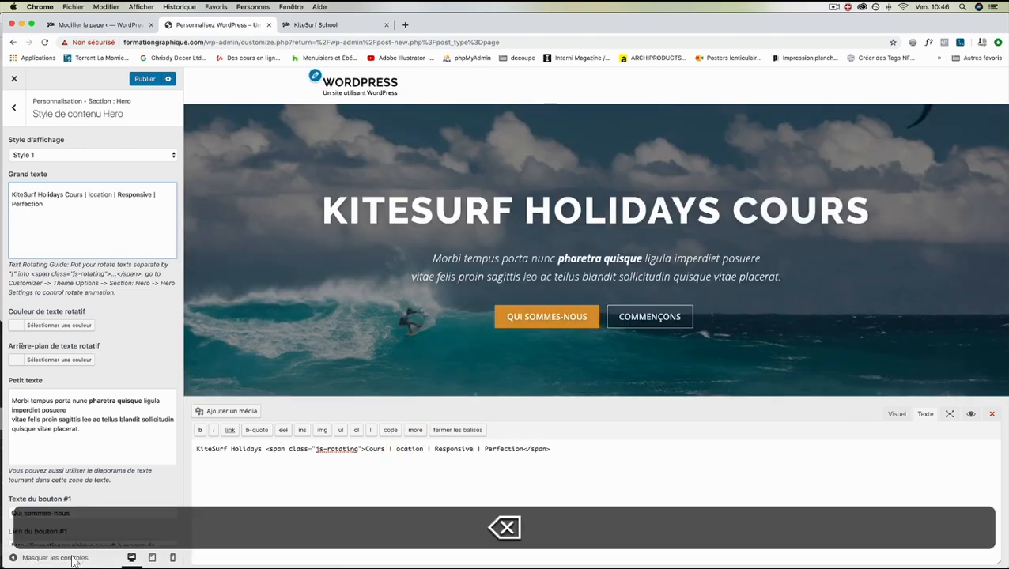
type("L")
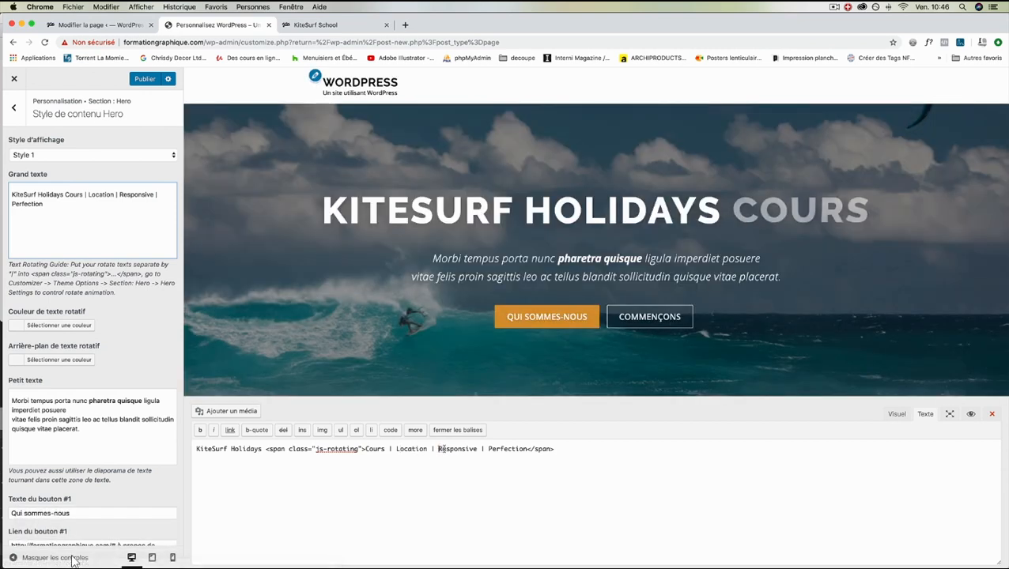
Replace the rotating word "Responsive" with "BigAir" and extend "Perfection" to "Perfectionnement" in the Hero headline.
key("shift+Right")
key("shift+Right")
key("shift+Right")
key("shift+Right")
key("shift+Right")
key("shift+Right")
key("shift+Right")
key("shift+Right")
key("shift+Right")
key("shift+Right")
type("Big")
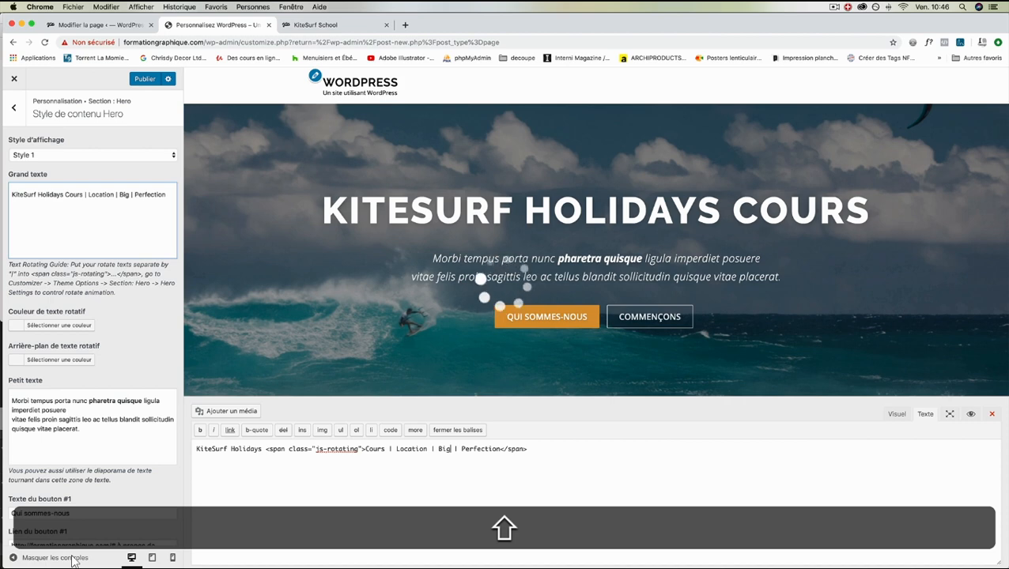
type("Air")
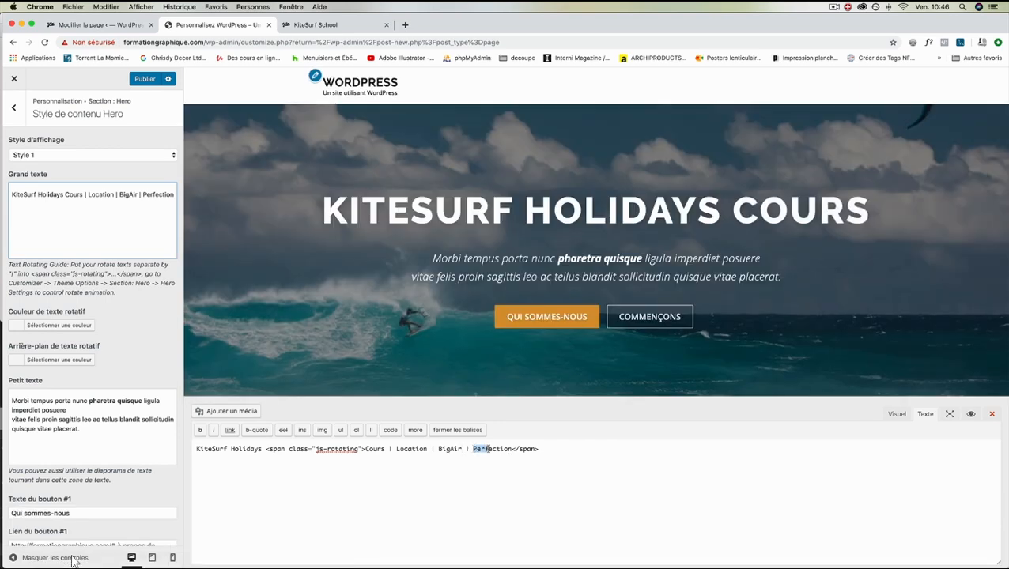
left_click(487, 451)
left_click(512, 449)
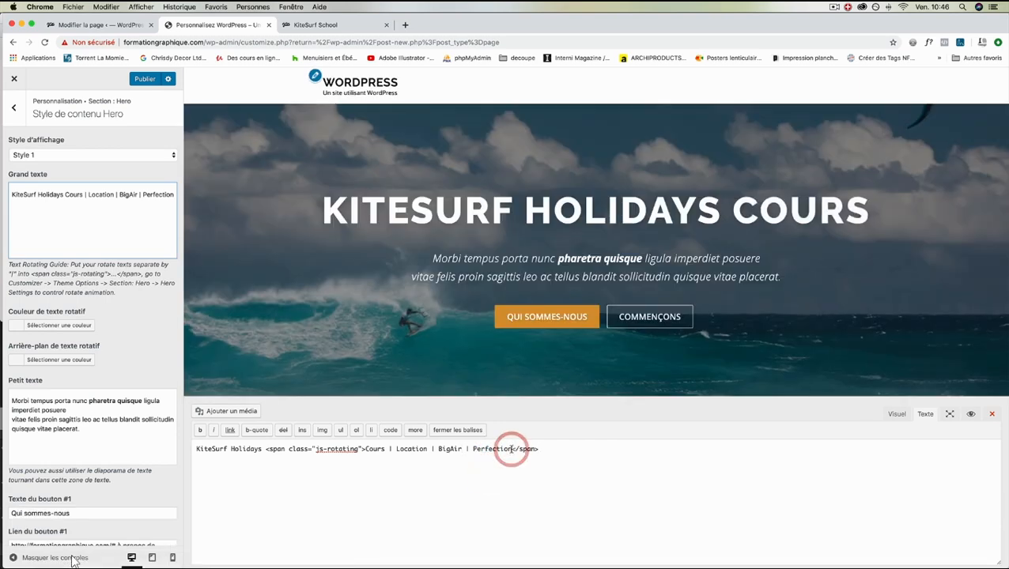
type("nement")
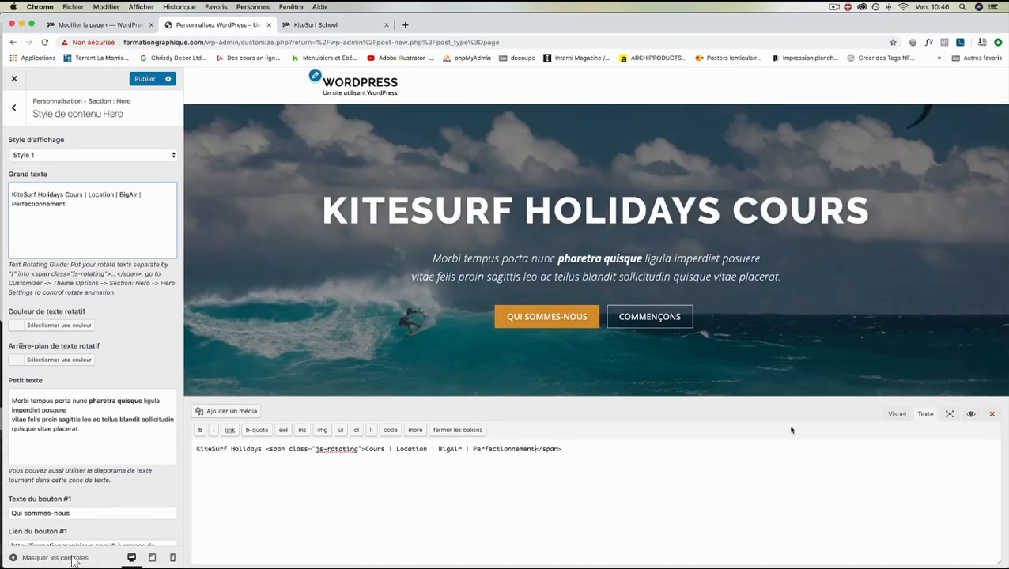
Italicize "Surf" in the Hero headline using the visual editor and return to the text view.
left_click(896, 414)
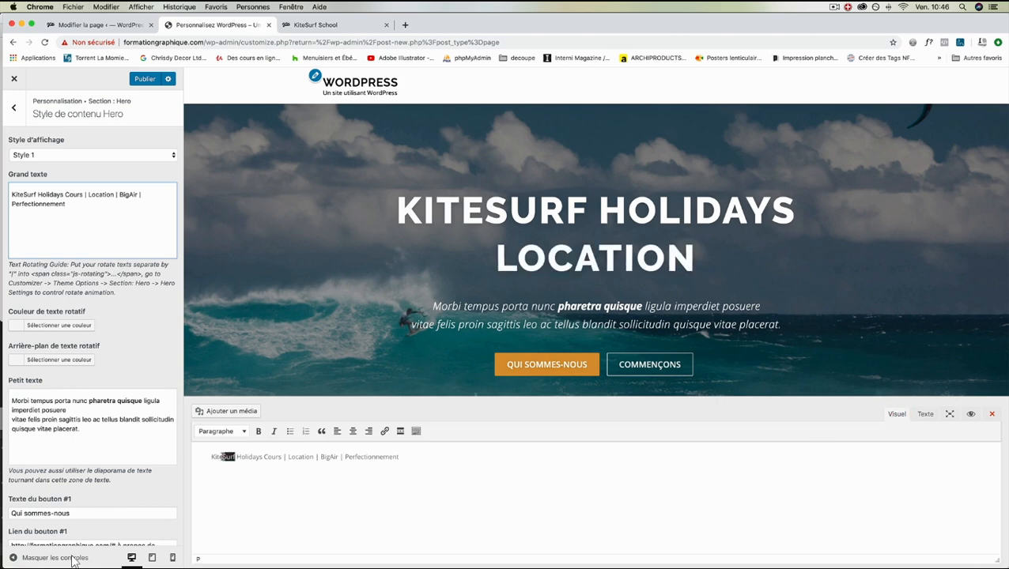
left_click(273, 431)
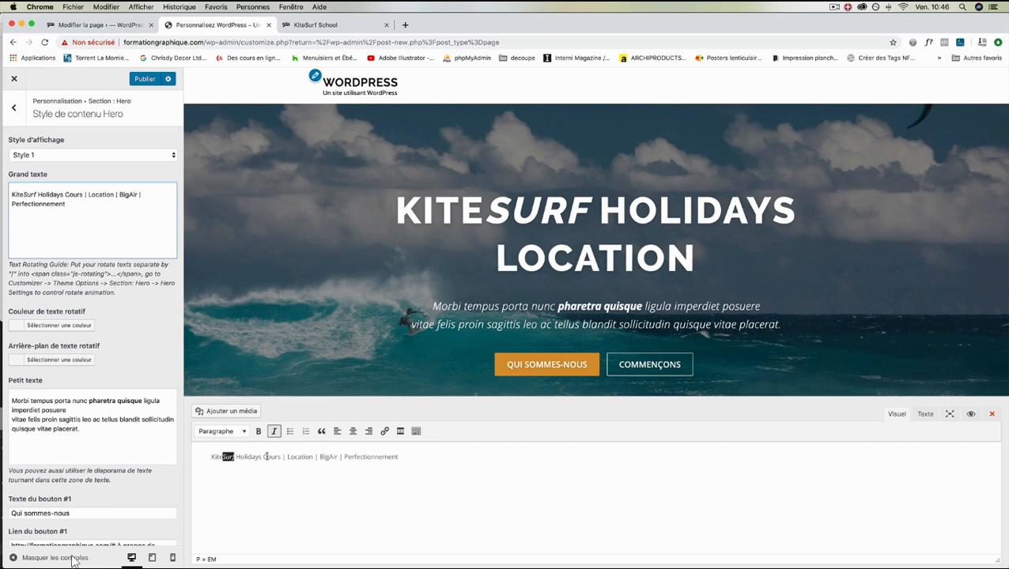
left_click(922, 414)
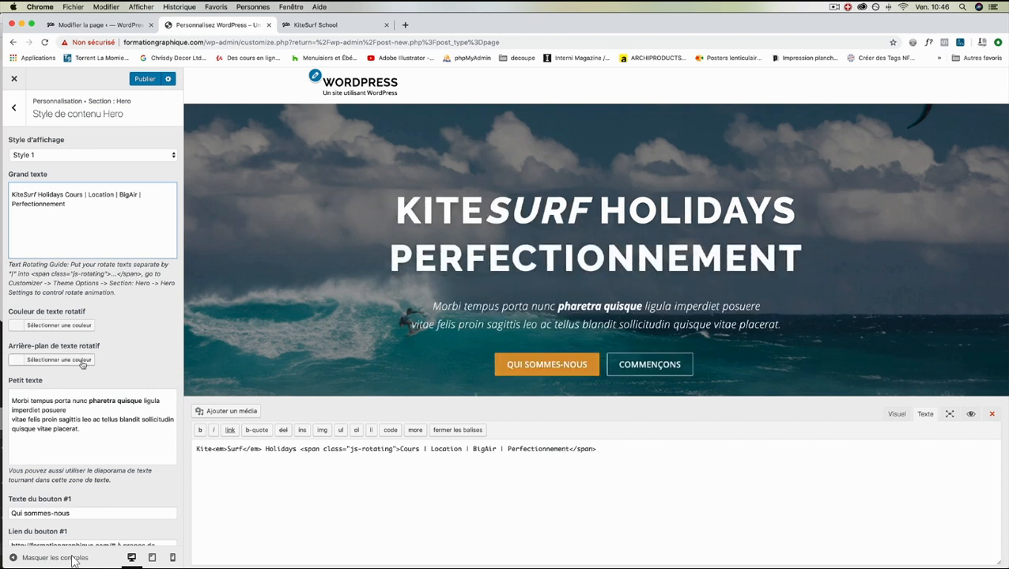
Replace the first Hero button's text with "Contactez-nous", checking the preview sections and the KiteSurf School site for reference.
scroll(82, 365, "down", 3)
scroll(82, 365, "down", 1)
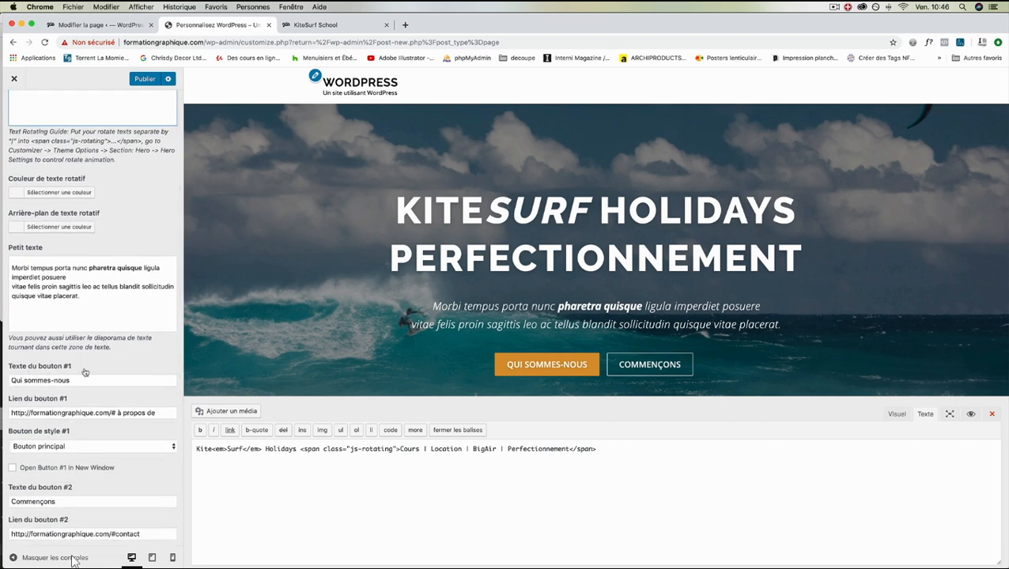
scroll(72, 366, "down", 1)
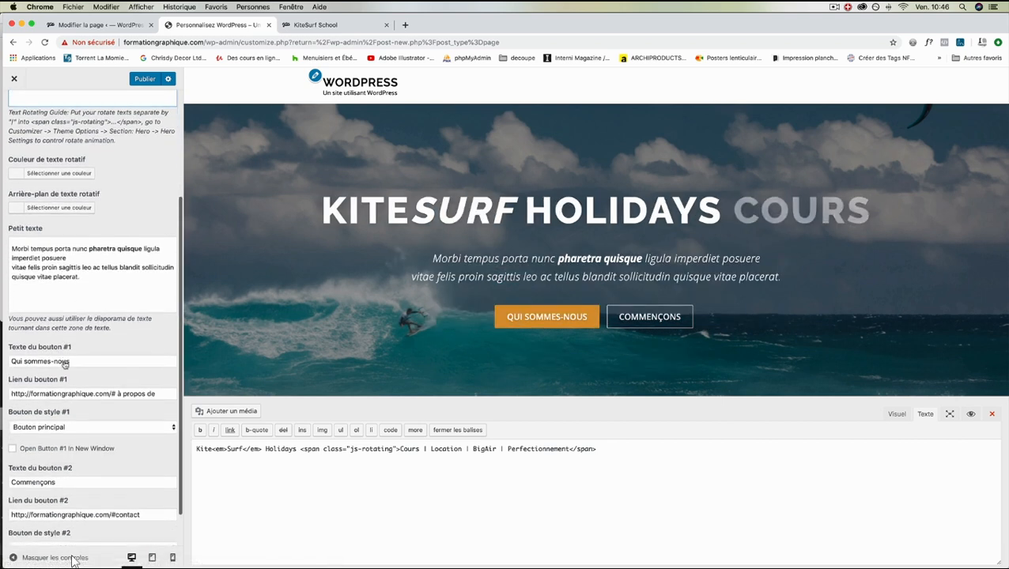
left_click_drag(87, 362, 9, 362)
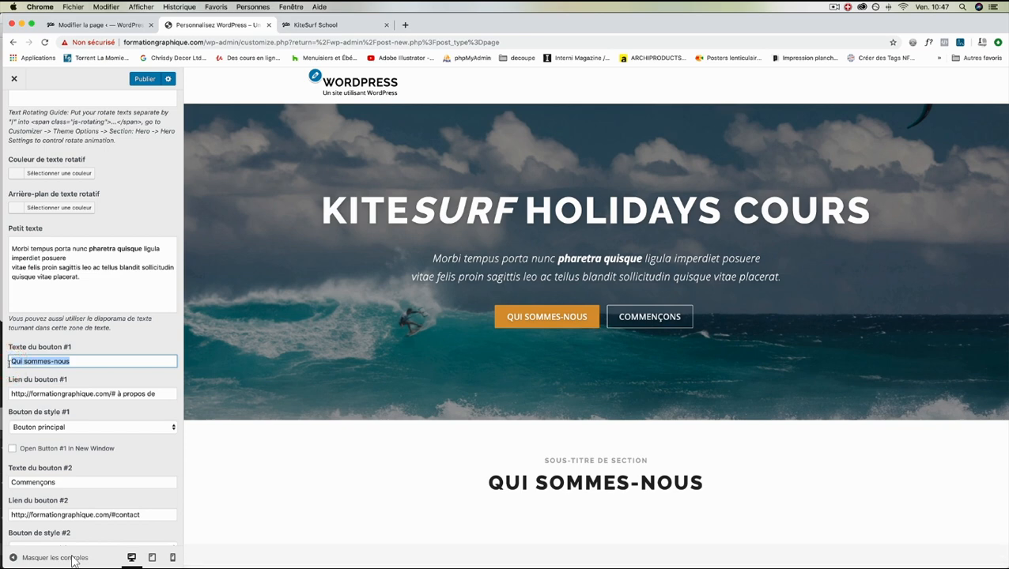
scroll(498, 398, "down", 3)
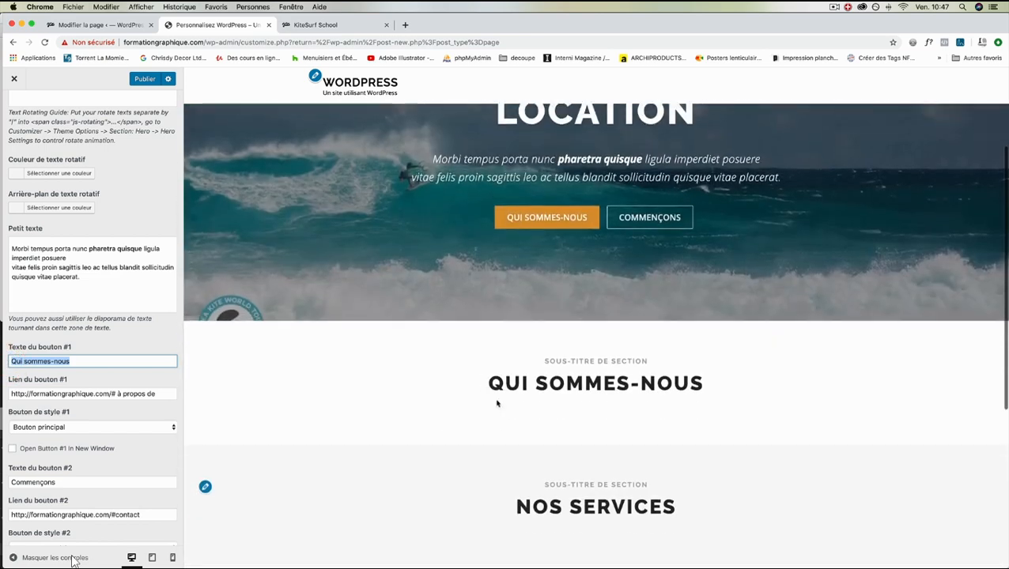
scroll(498, 398, "up", 3)
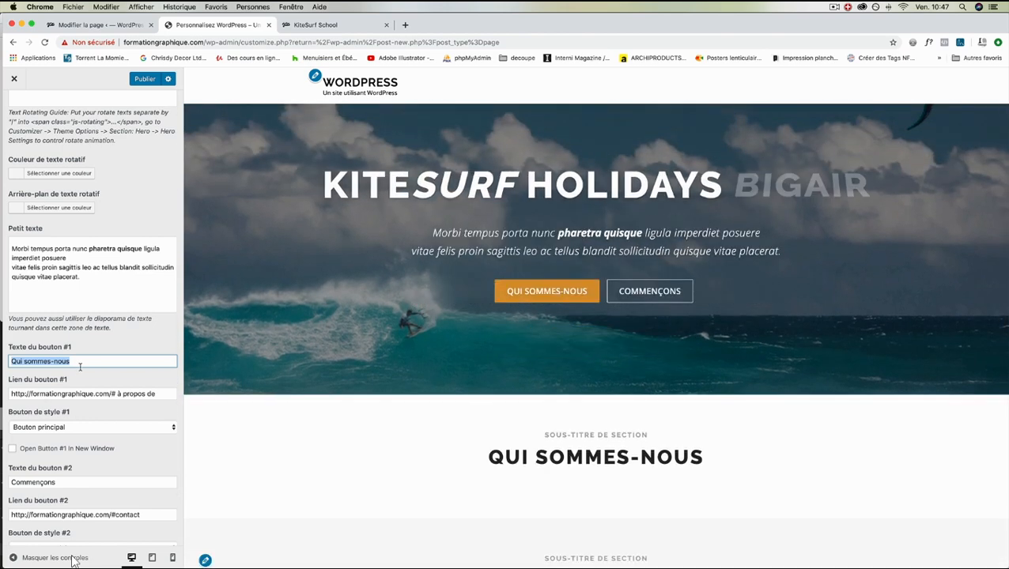
left_click(313, 24)
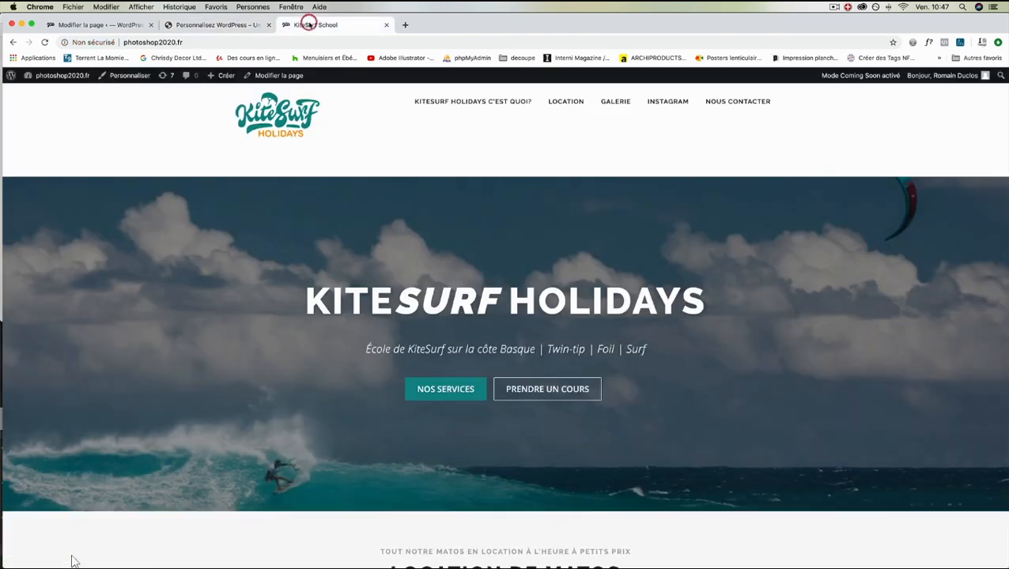
left_click(220, 24)
type("Con")
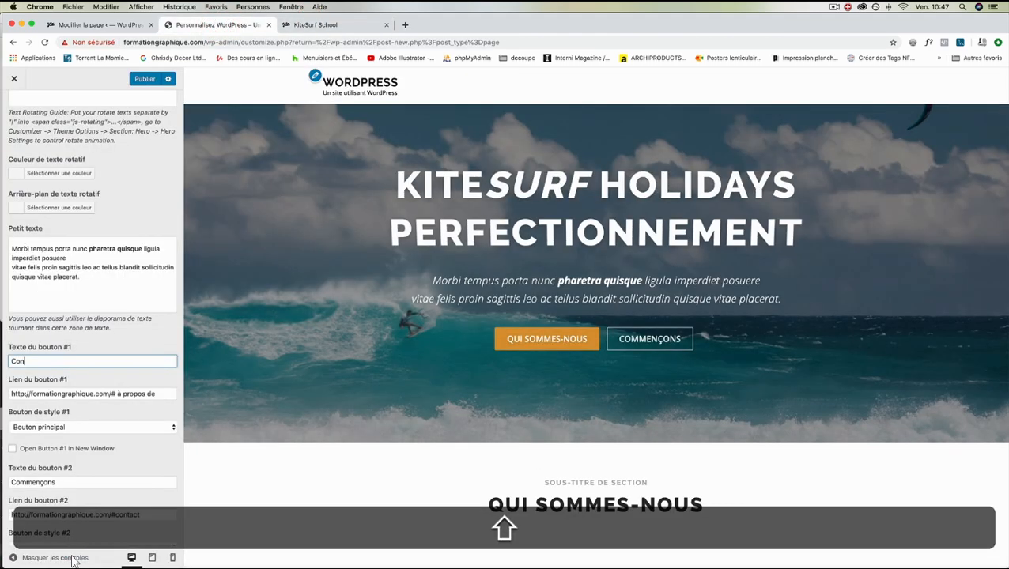
type("tactez nous")
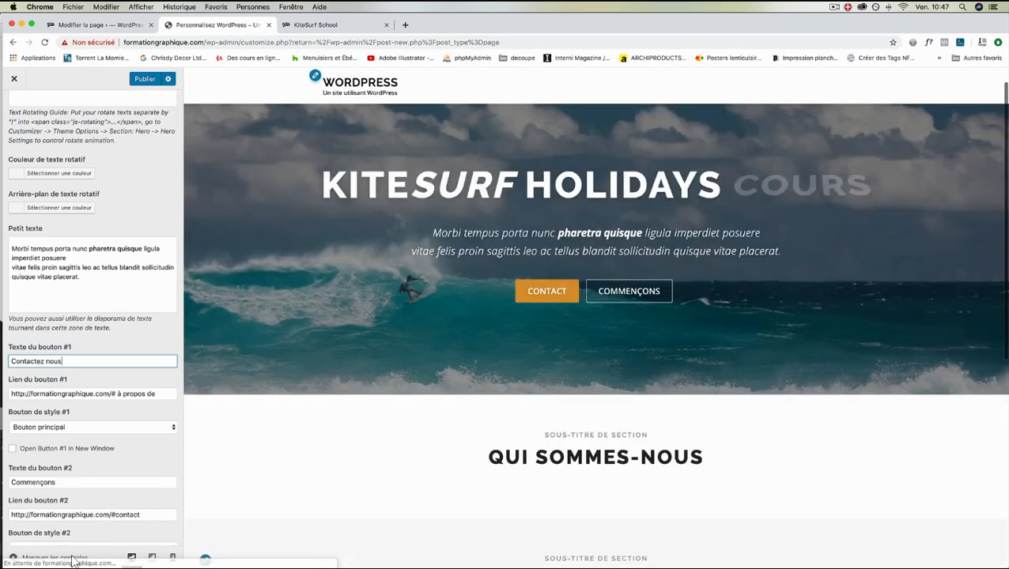
key("Left")
key("BackSpace")
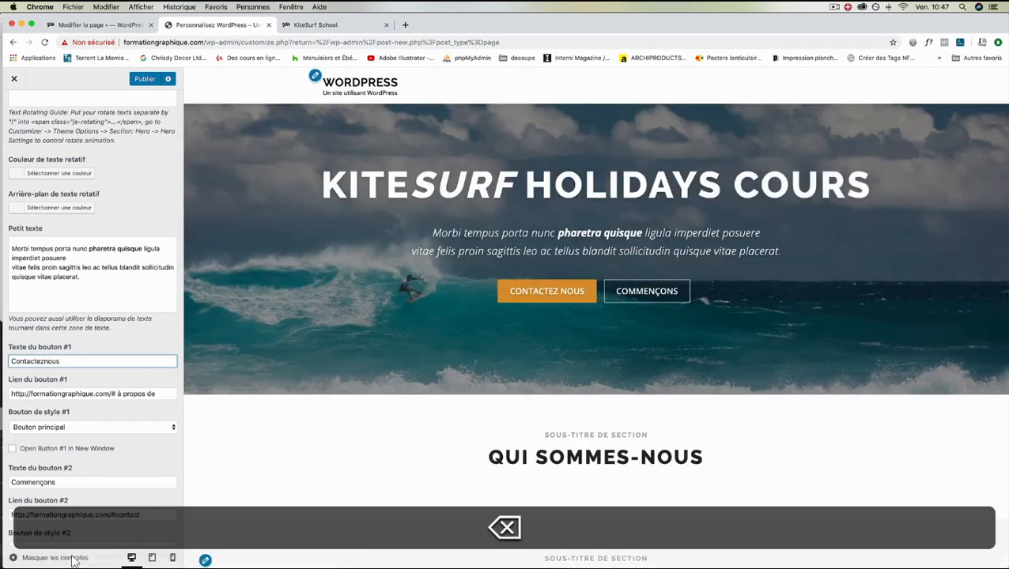
type("-")
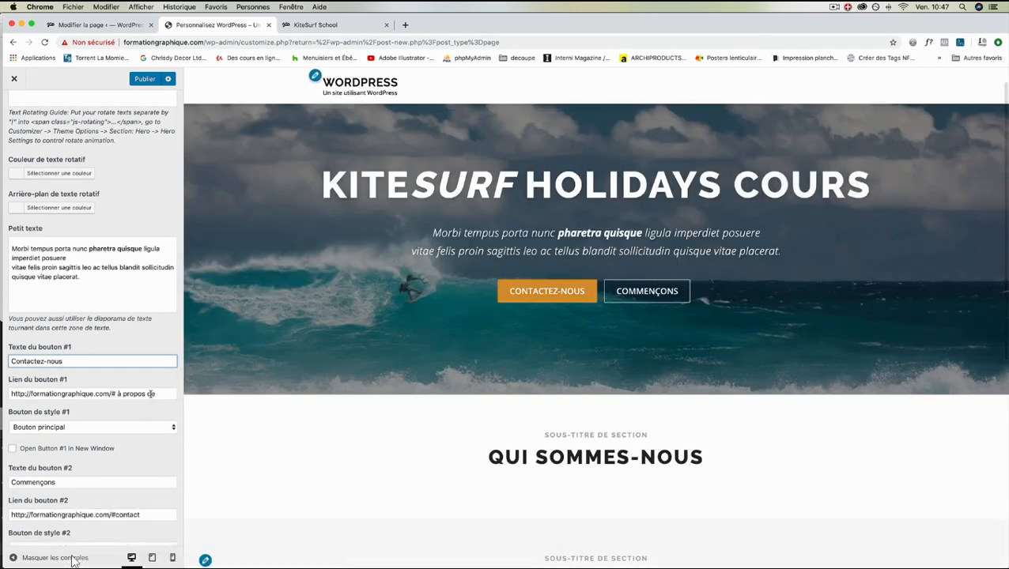
View the "Nous contacter" page on the KiteSurf School site and return to the first button's link in the Customizer.
left_click(340, 25)
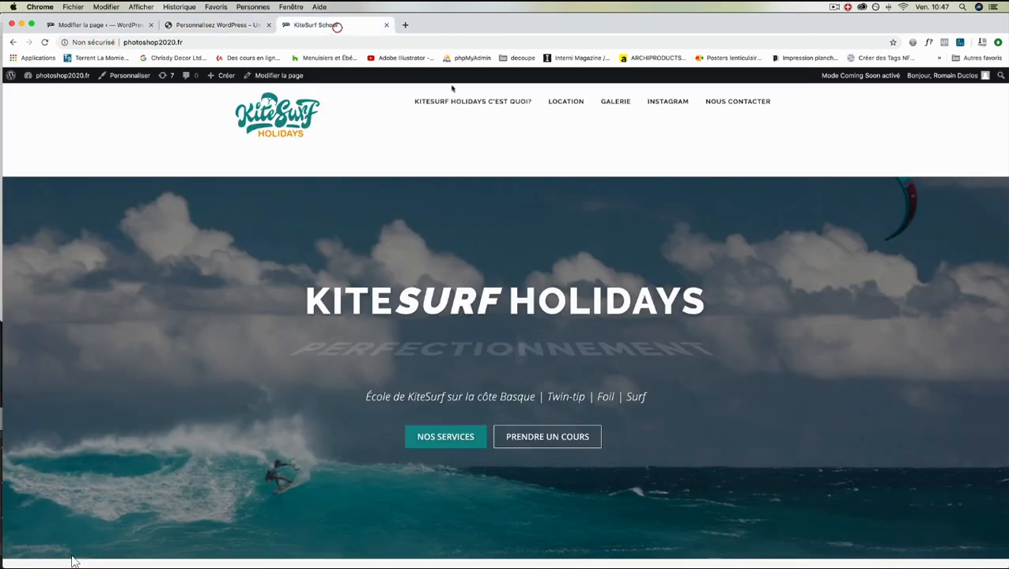
left_click(748, 108)
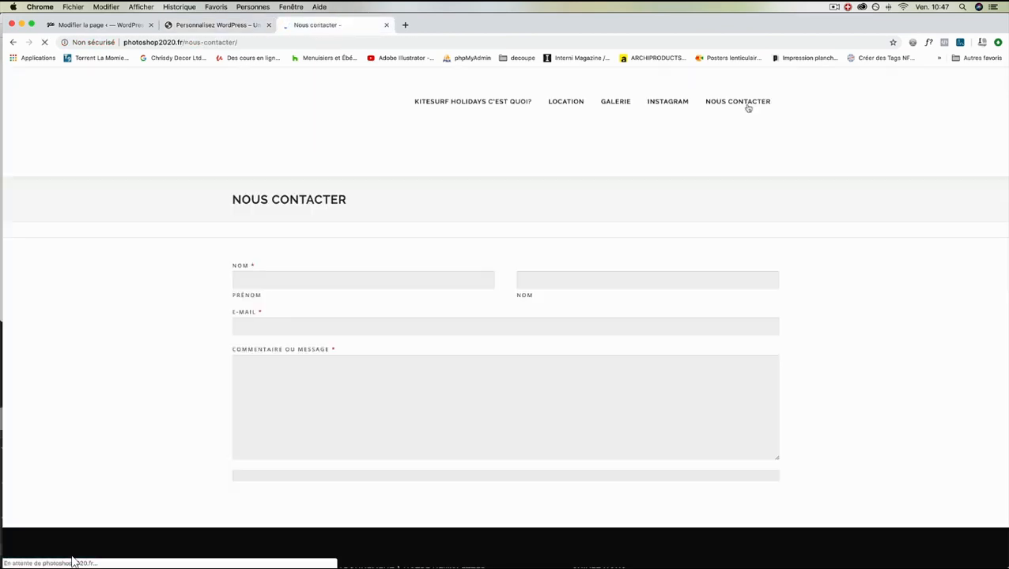
left_click(234, 29)
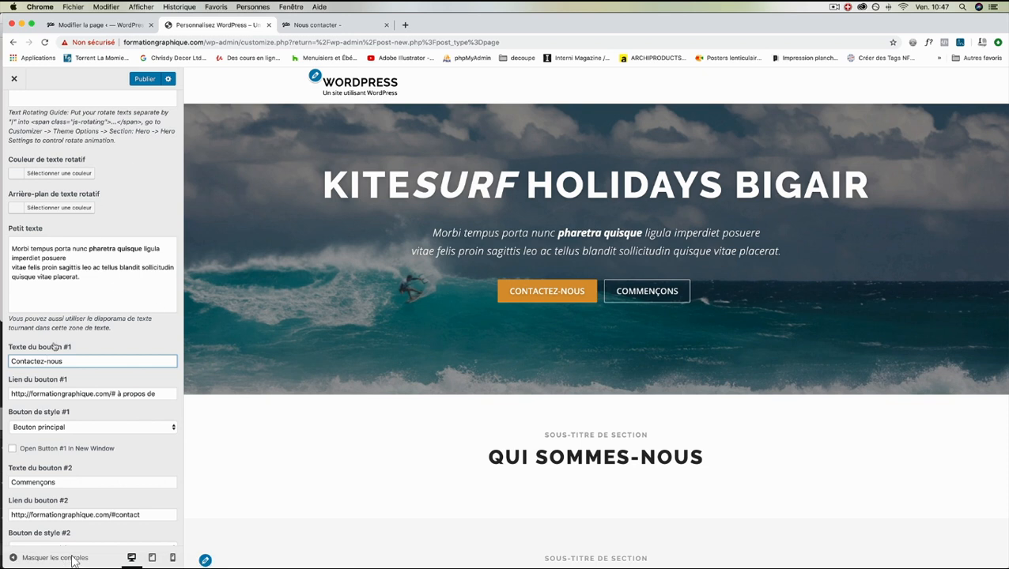
key("Tab")
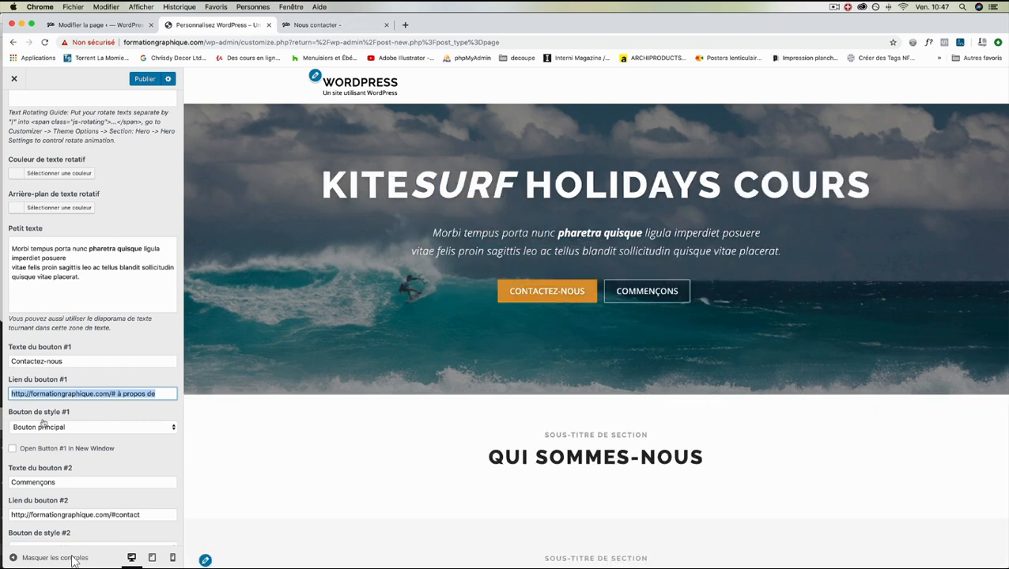
Try the Bouton secondaire, Bouton, Principal and Succès styles on the first Hero button and restore Bouton principal.
left_click(70, 428)
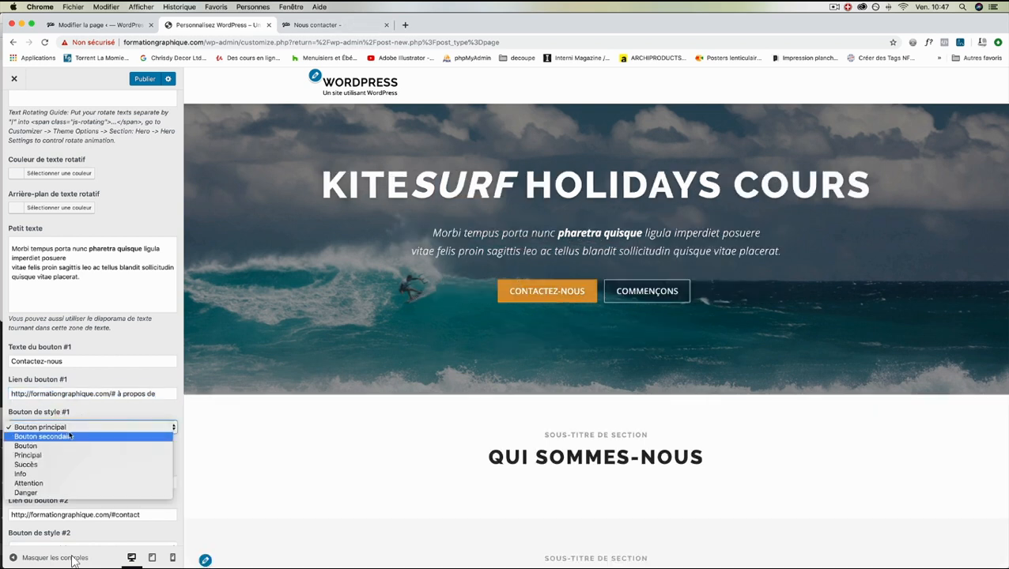
left_click(70, 436)
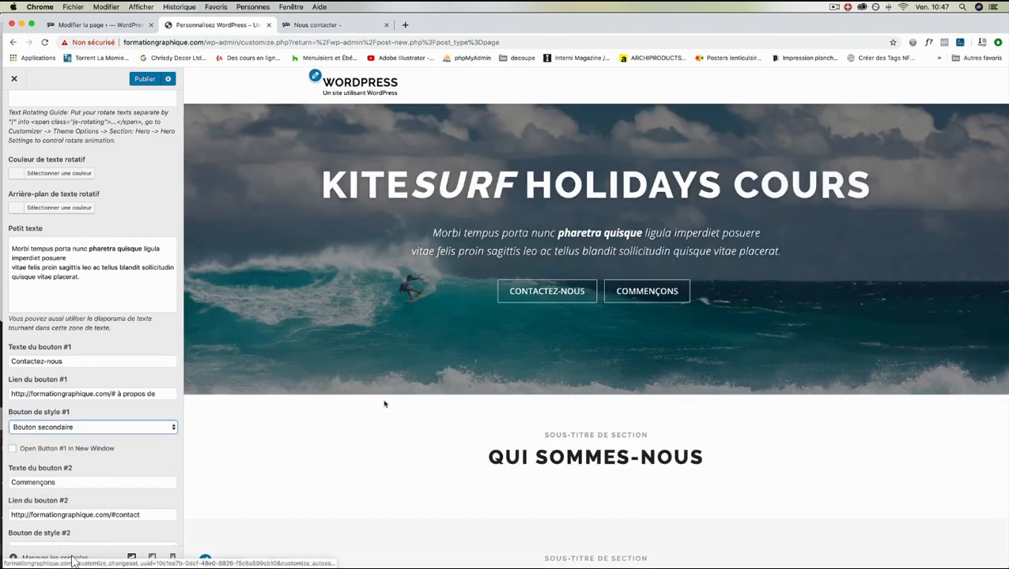
left_click(89, 428)
left_click(89, 436)
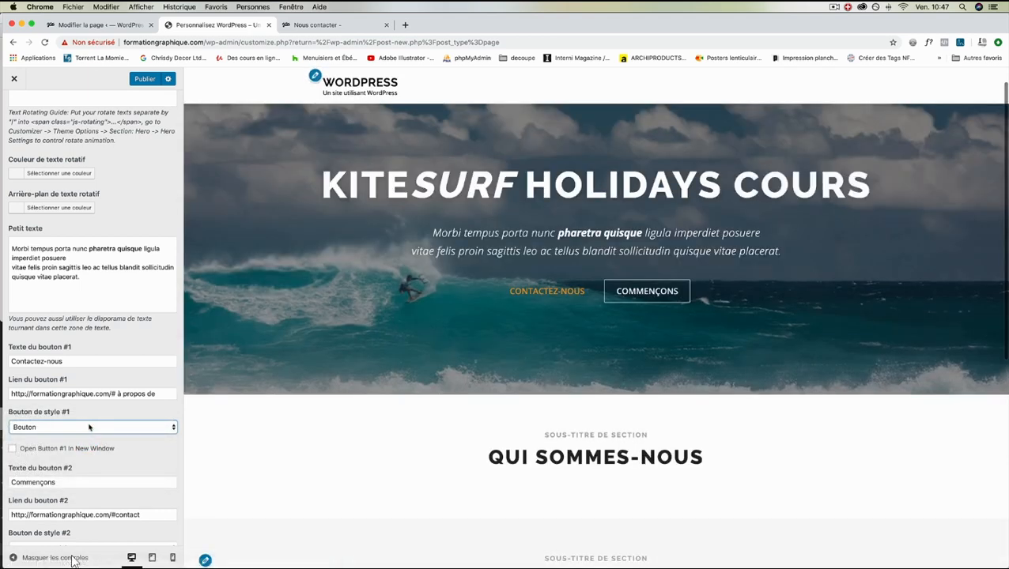
left_click(90, 427)
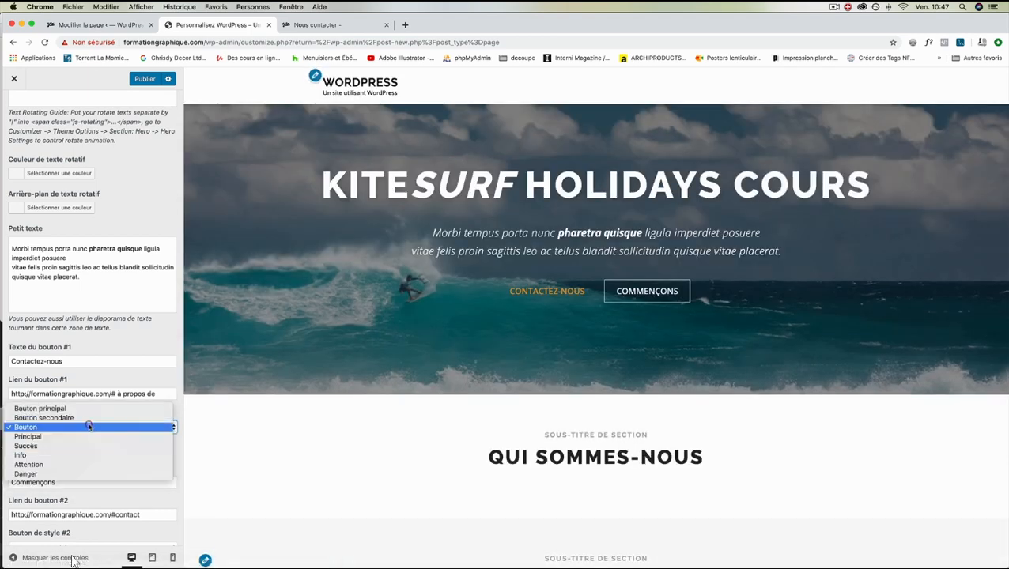
left_click(88, 437)
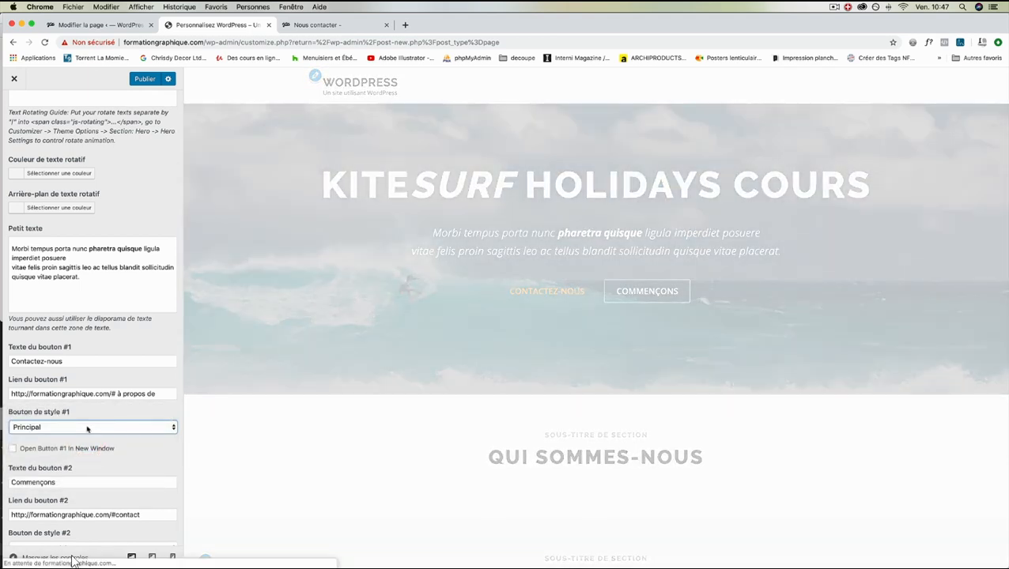
left_click(87, 427)
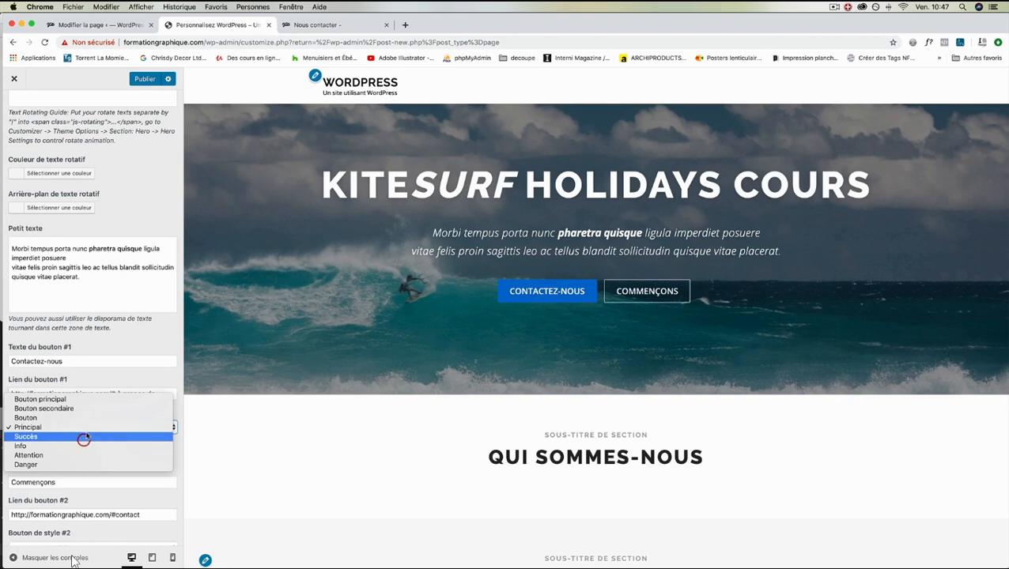
left_click(84, 436)
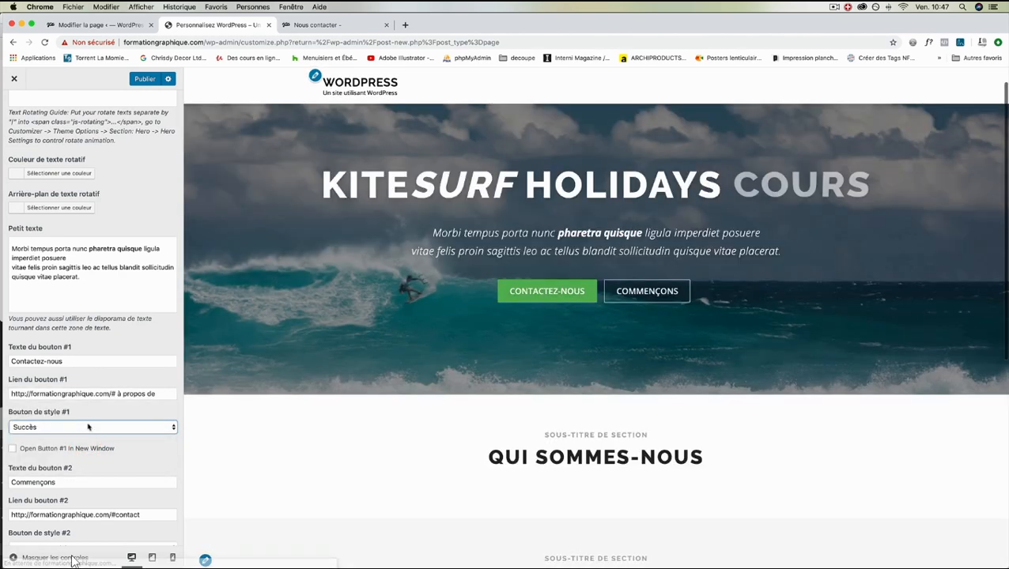
left_click(88, 427)
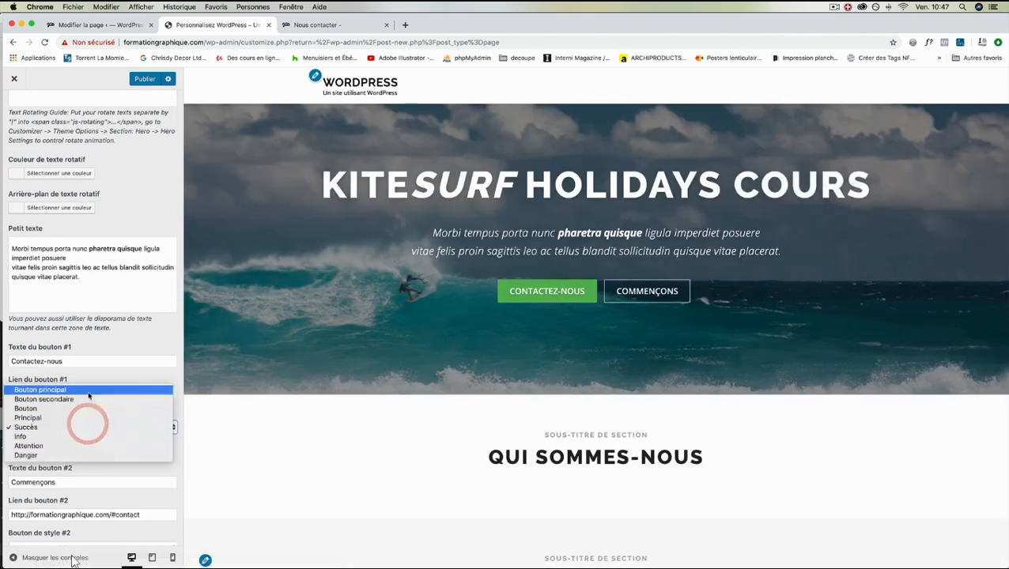
left_click(89, 390)
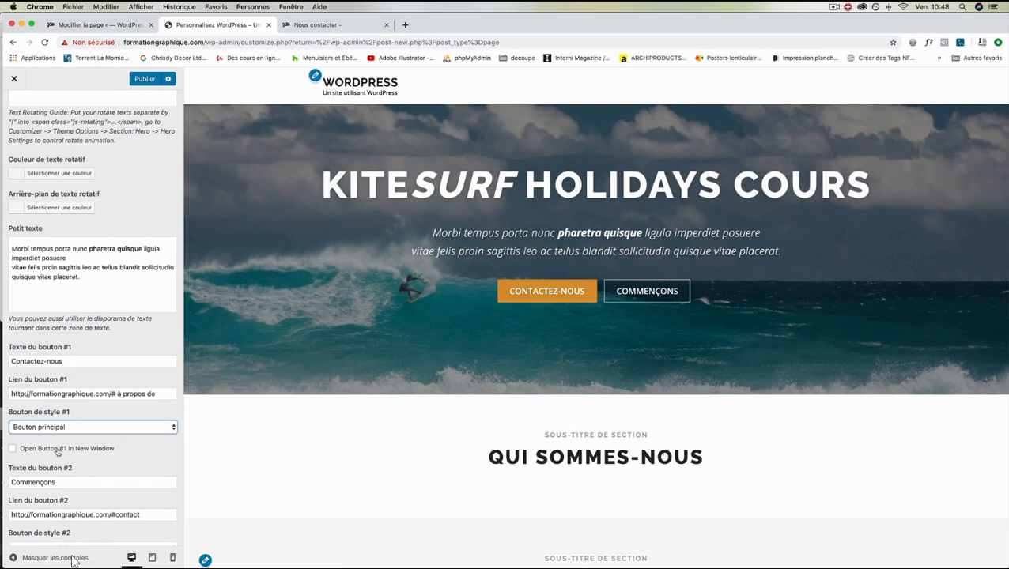
Replace the second Hero button's text with "Prendre un cours".
key("Tab")
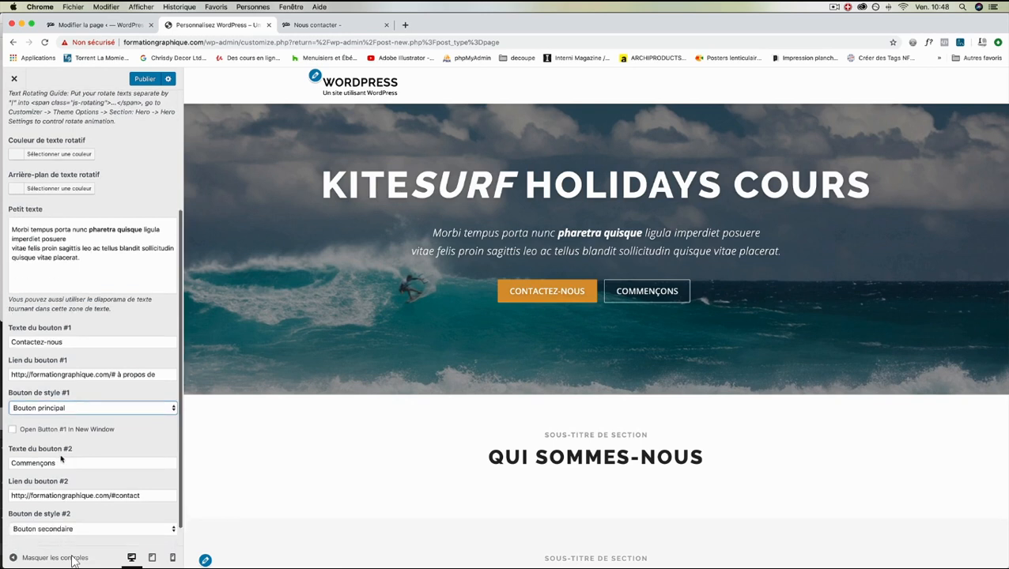
key("Tab")
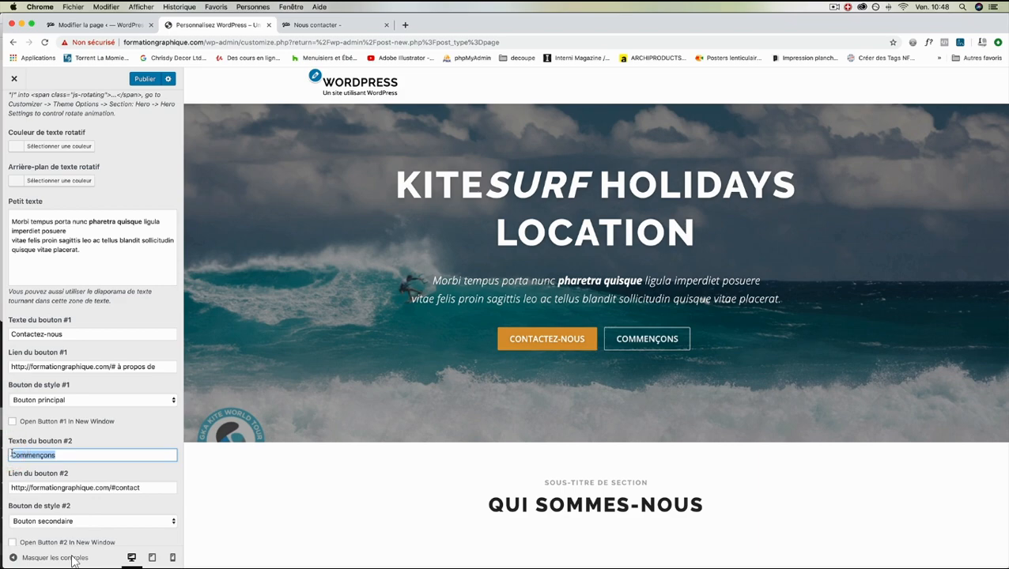
type("Prendre")
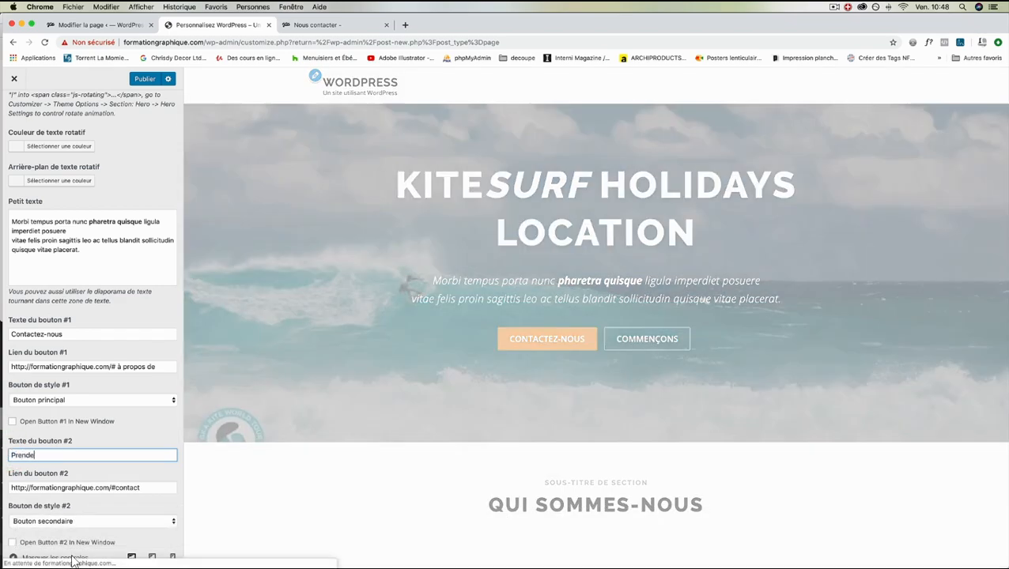
key("BackSpace")
type("re un cours")
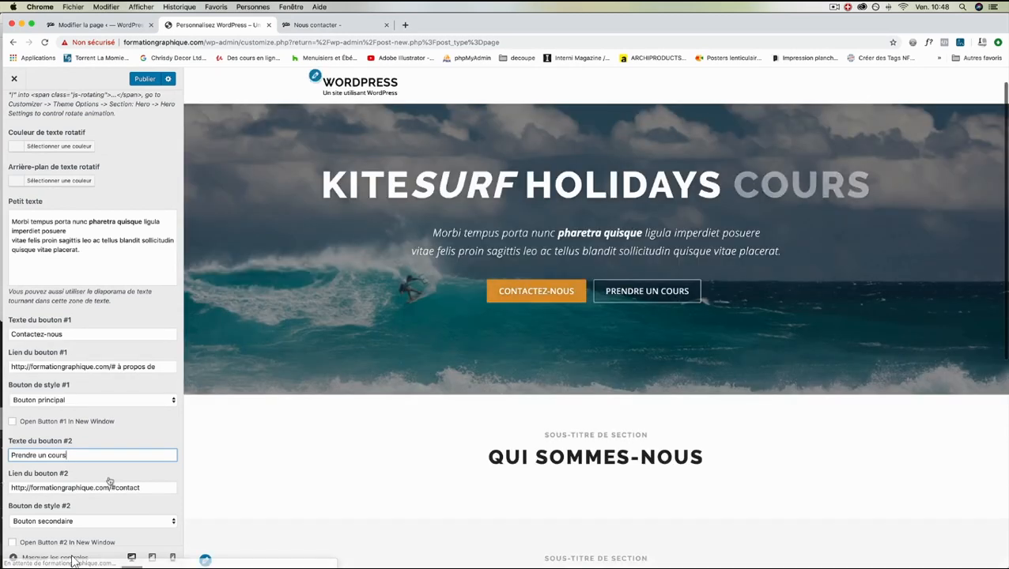
Try the Bouton principal style on the second Hero button and restore Bouton secondaire.
scroll(109, 480, "down", 1)
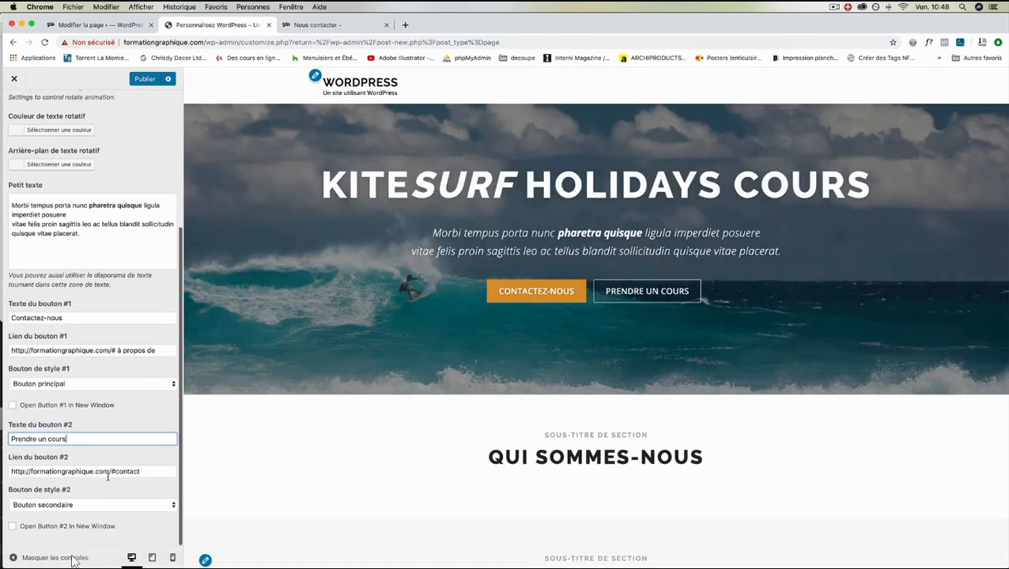
left_click(94, 505)
left_click(91, 496)
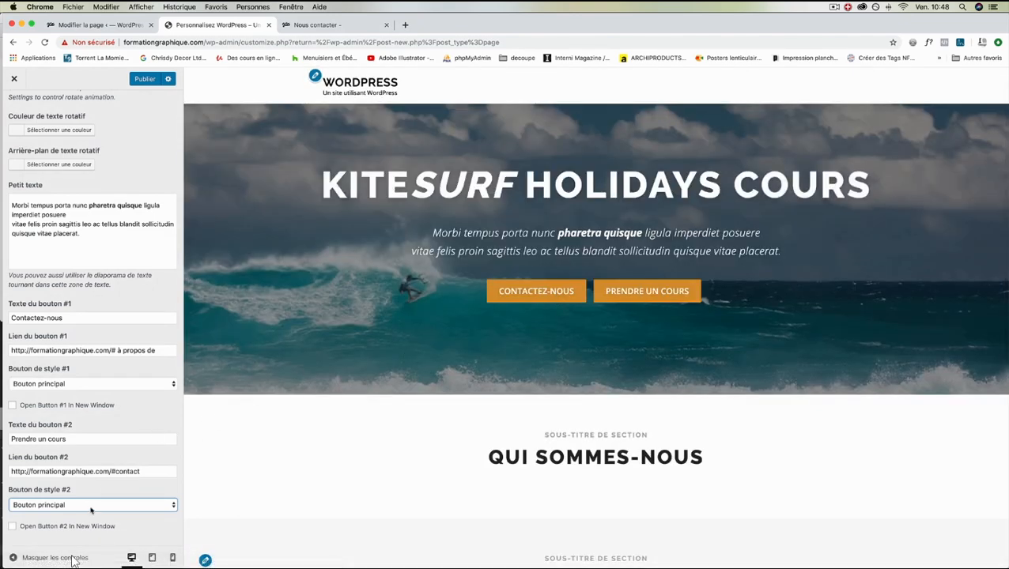
left_click(91, 505)
left_click(91, 514)
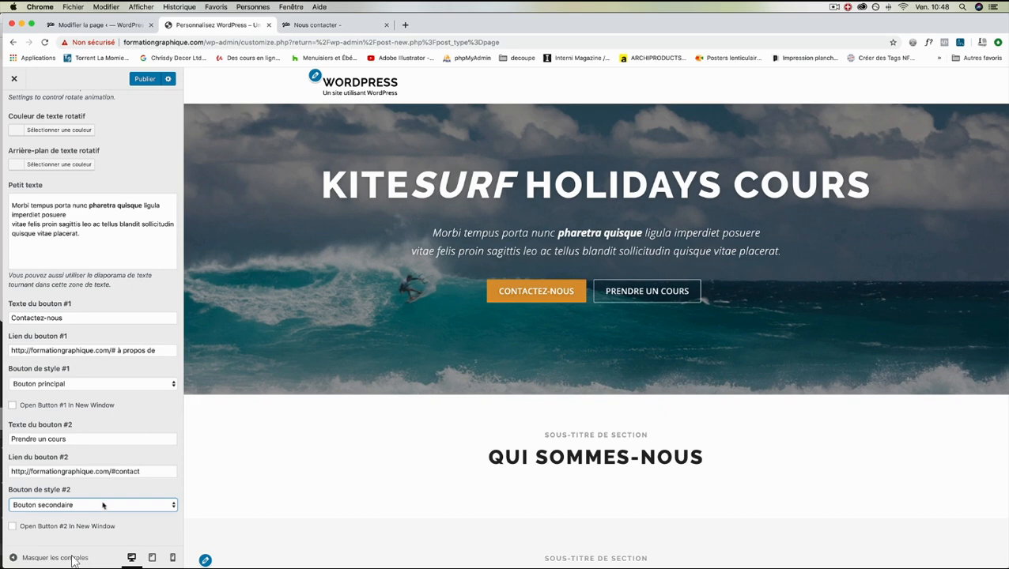
Swap the Hero button styles, setting the second button to Bouton principal and the first to Bouton secondaire.
left_click(102, 504)
left_click(102, 496)
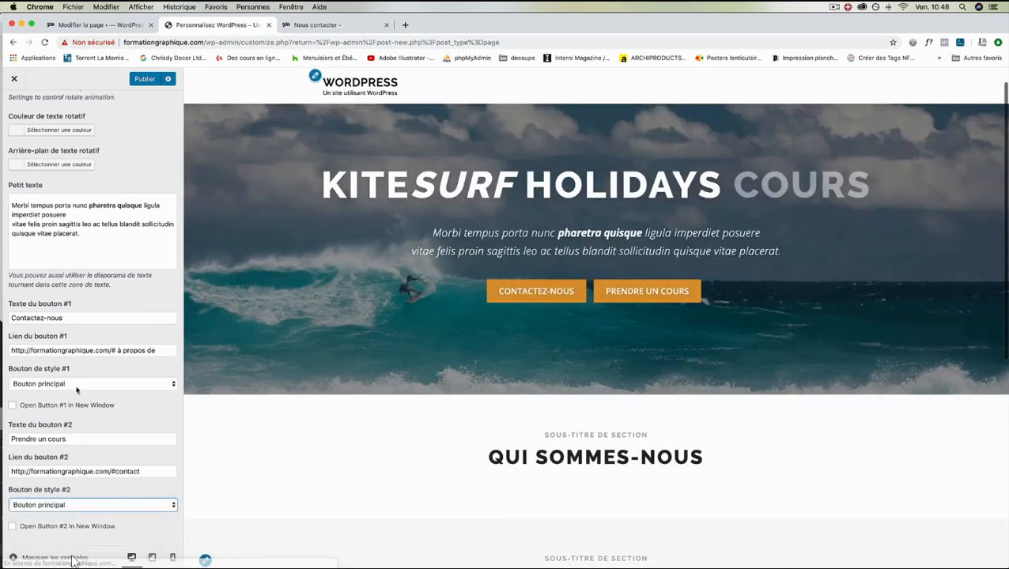
left_click(78, 385)
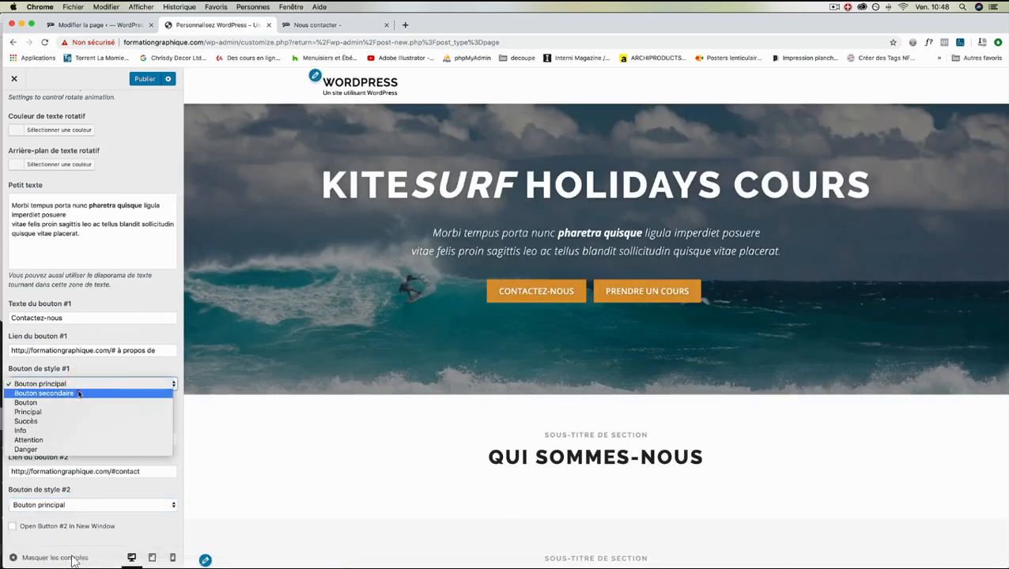
left_click(78, 393)
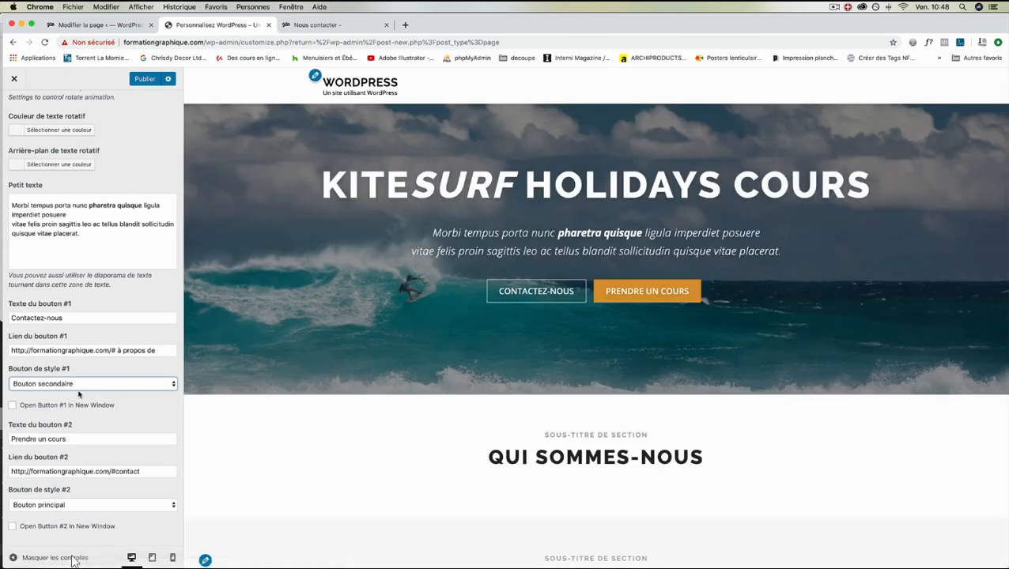
Open the Hero section's small text for editing in the visual editor.
scroll(78, 367, "up", 5)
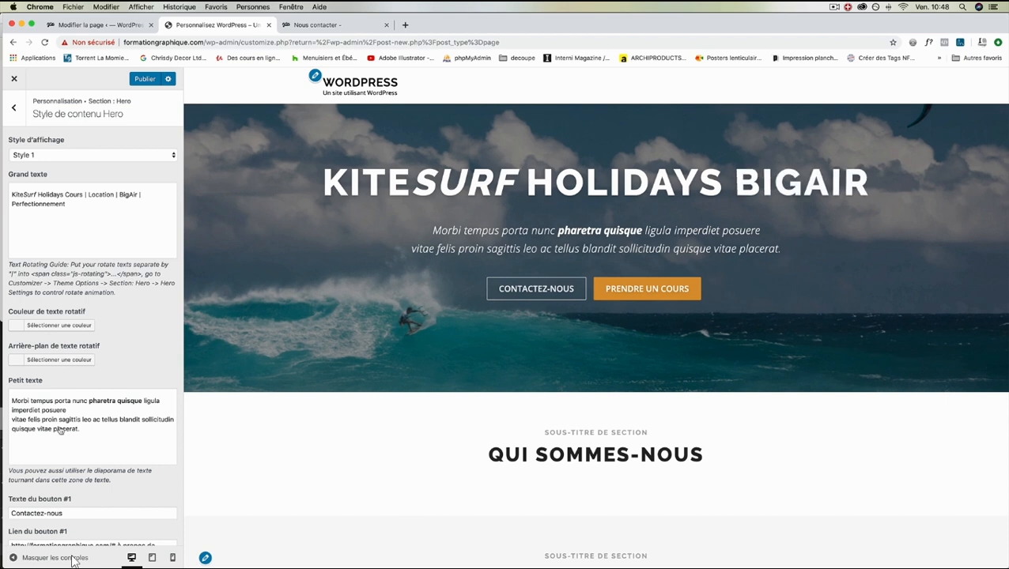
left_click(60, 431)
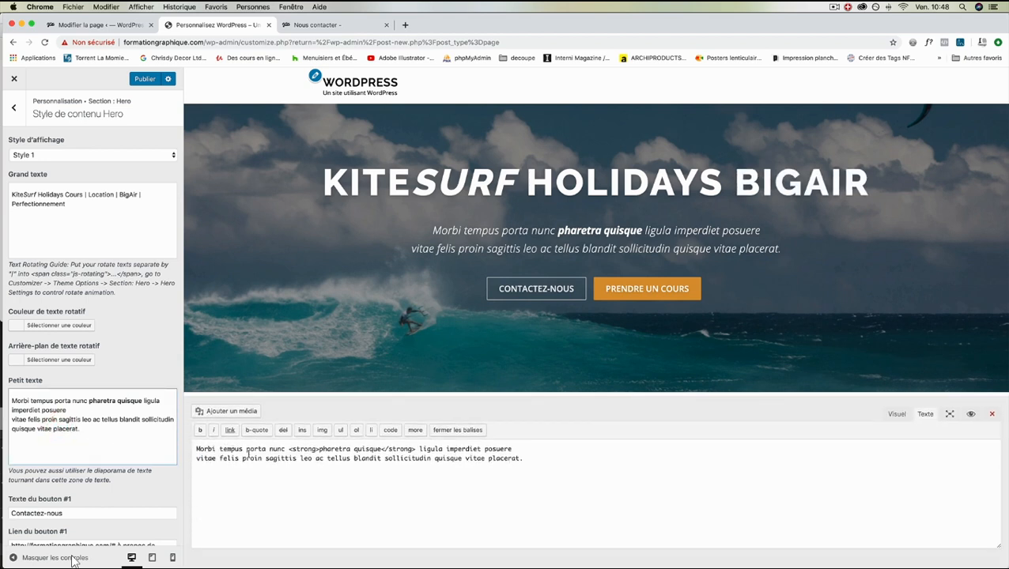
left_click(896, 413)
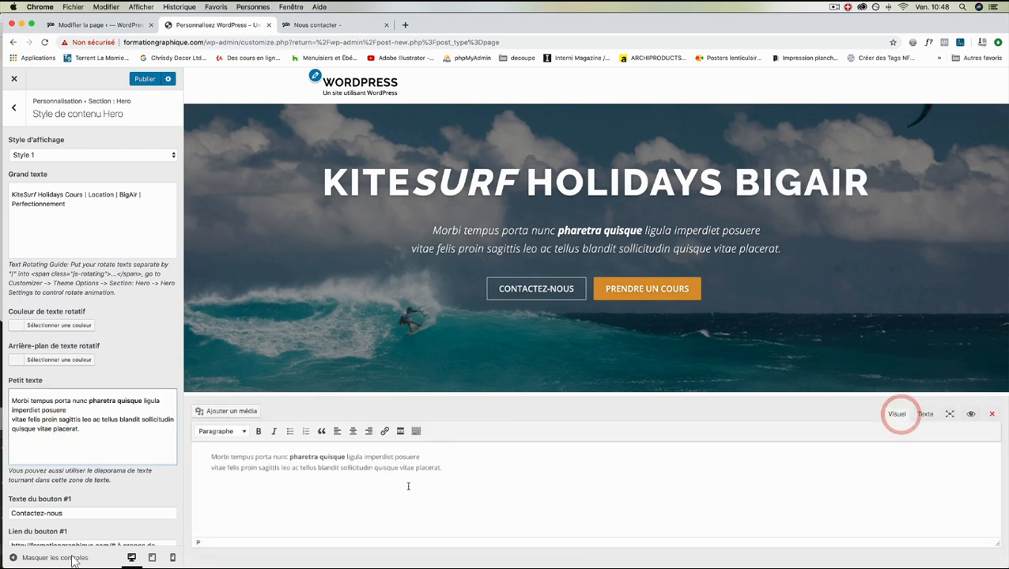
Copy the tagline "École de KiteSurf sur la côte Basque | Twin-tip | Foil | Surf" from the reference site's home page.
left_click(314, 25)
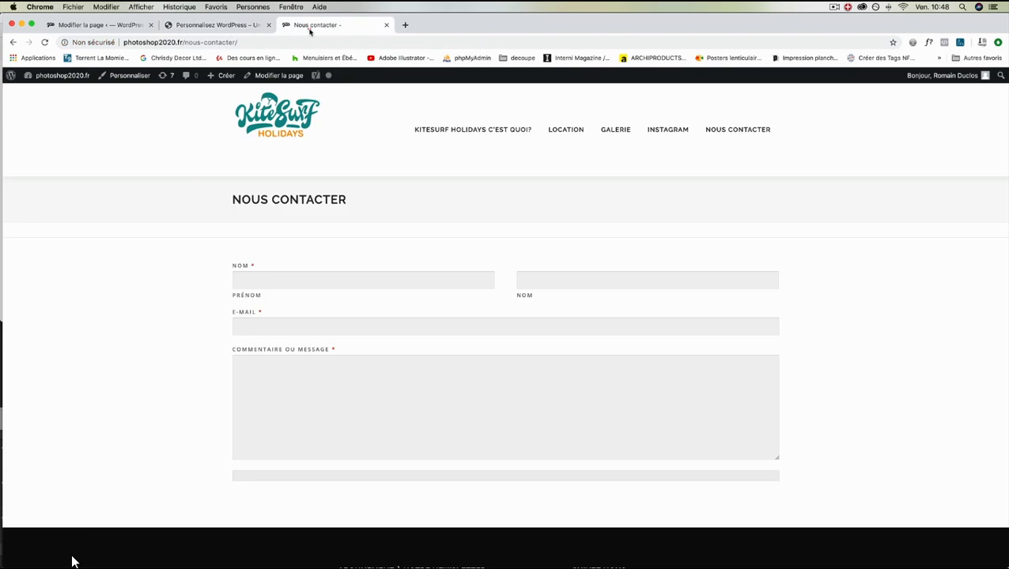
scroll(317, 138, "up", 2)
left_click(296, 124)
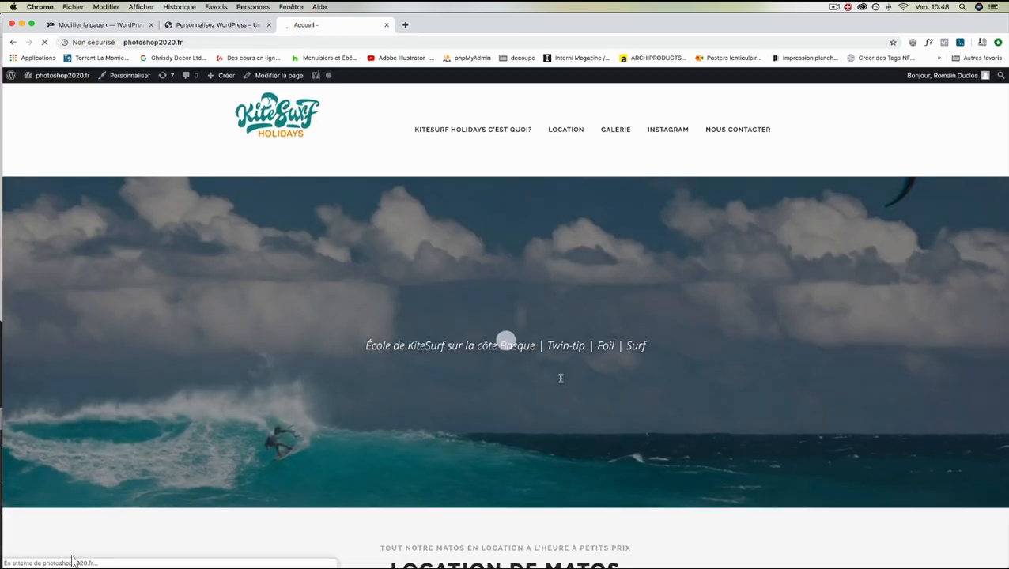
left_click_drag(365, 281, 643, 283)
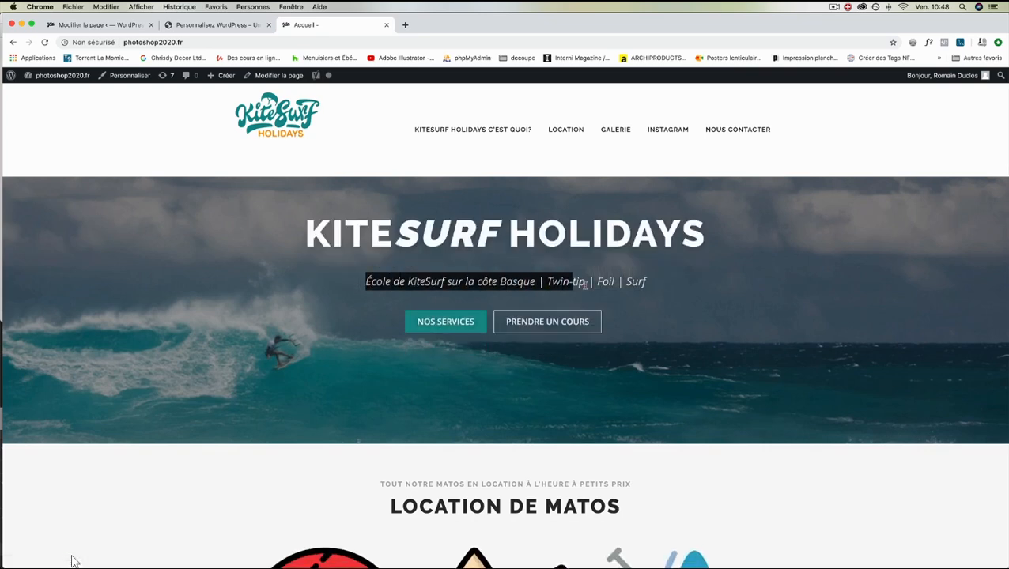
key("super+c")
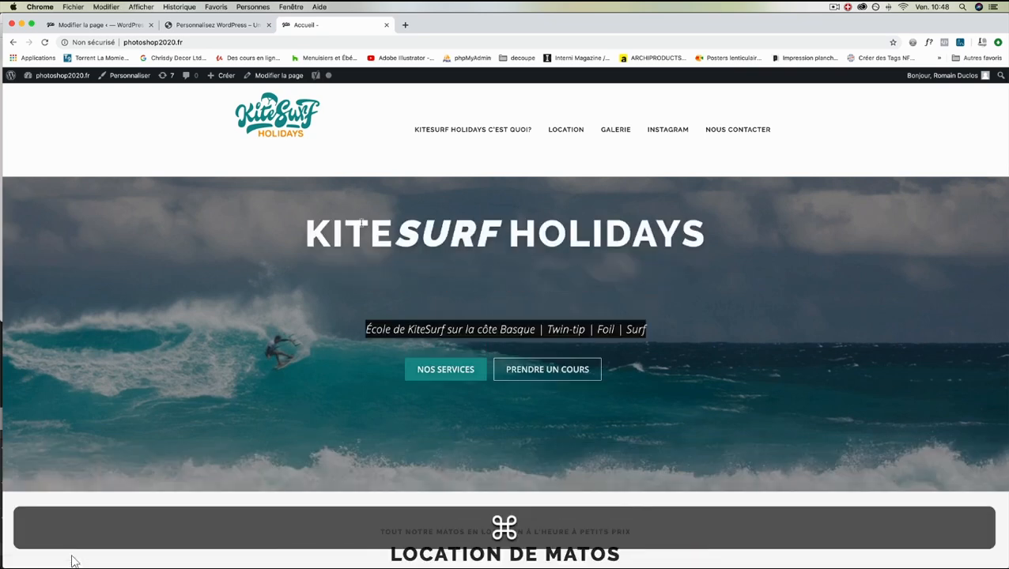
Replace the Hero small text in the Customizer with the copied "École de KiteSurf sur la côte Basque | Twin-tip | Foil | Surf".
left_click(203, 25)
left_click_drag(464, 479, 208, 456)
key("super+v")
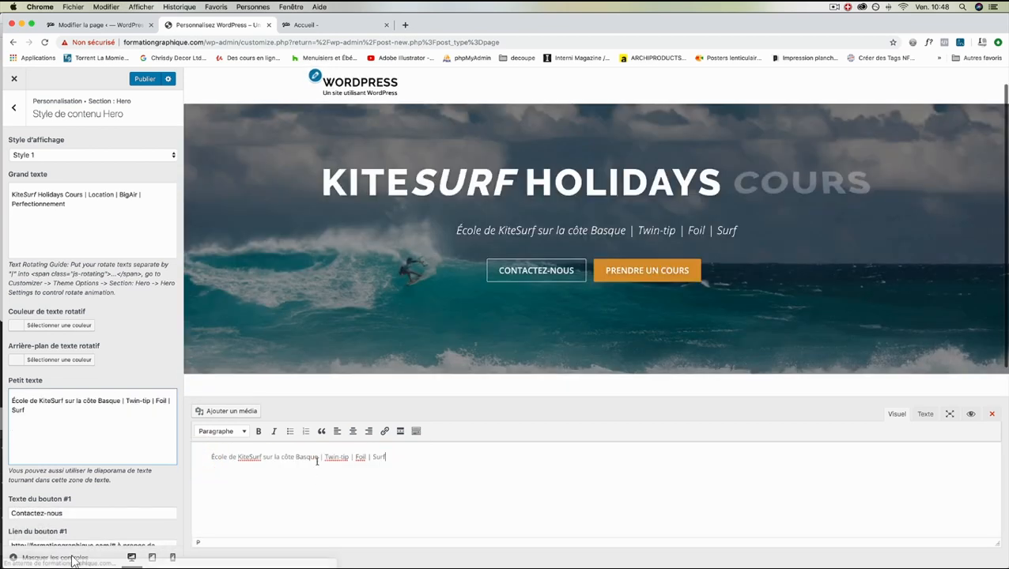
left_click(321, 459)
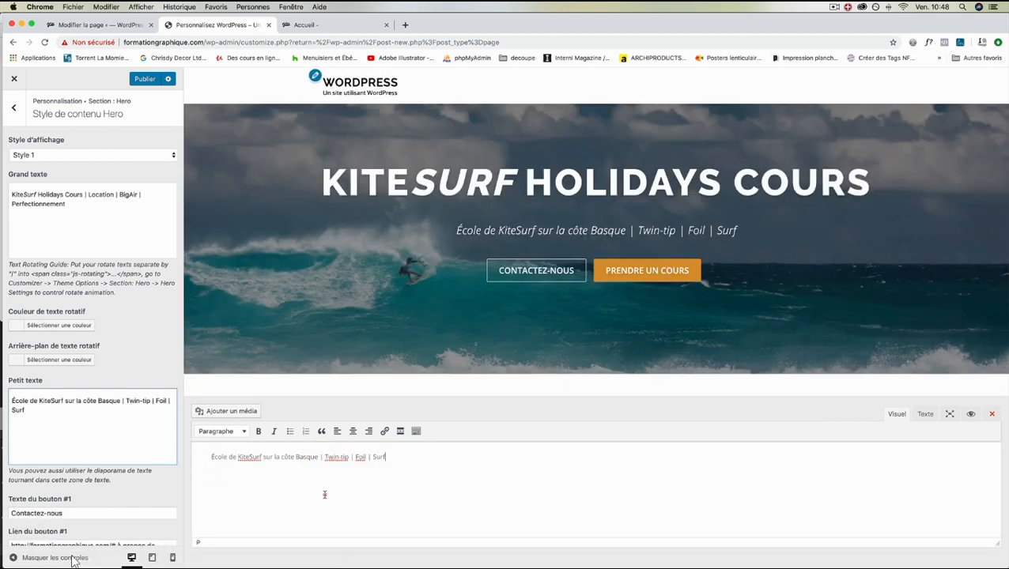
left_click(325, 493)
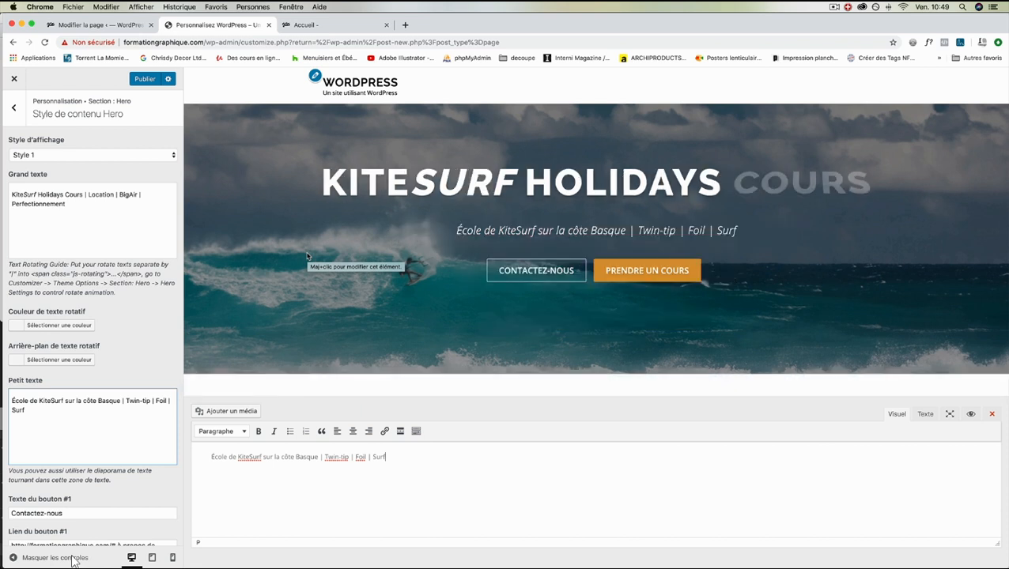
Try red #dd3333 and white backgrounds behind the rotating headline text and clear the background colour.
left_click(16, 360)
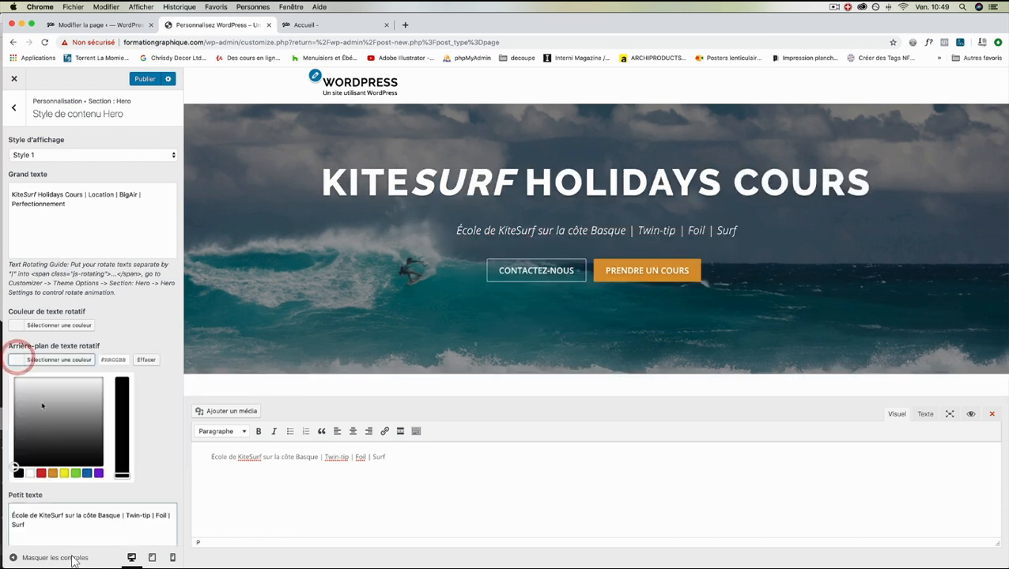
left_click(41, 474)
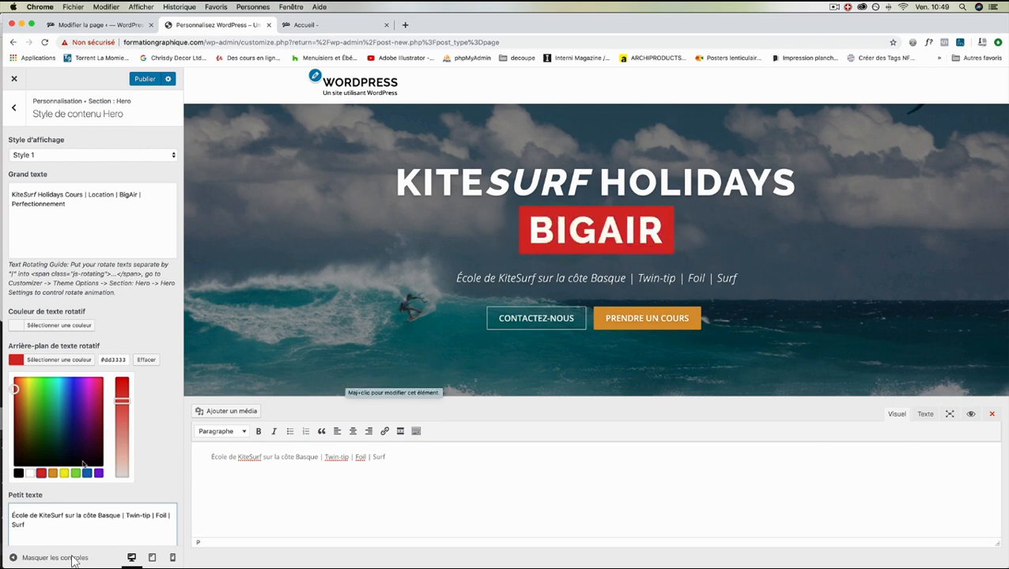
left_click(29, 473)
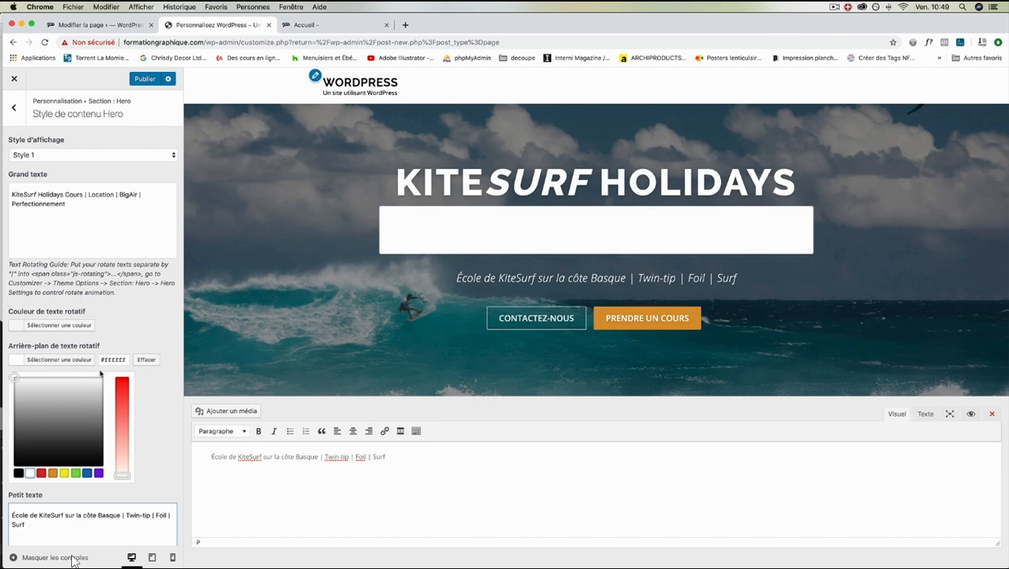
left_click(69, 362)
left_click(71, 362)
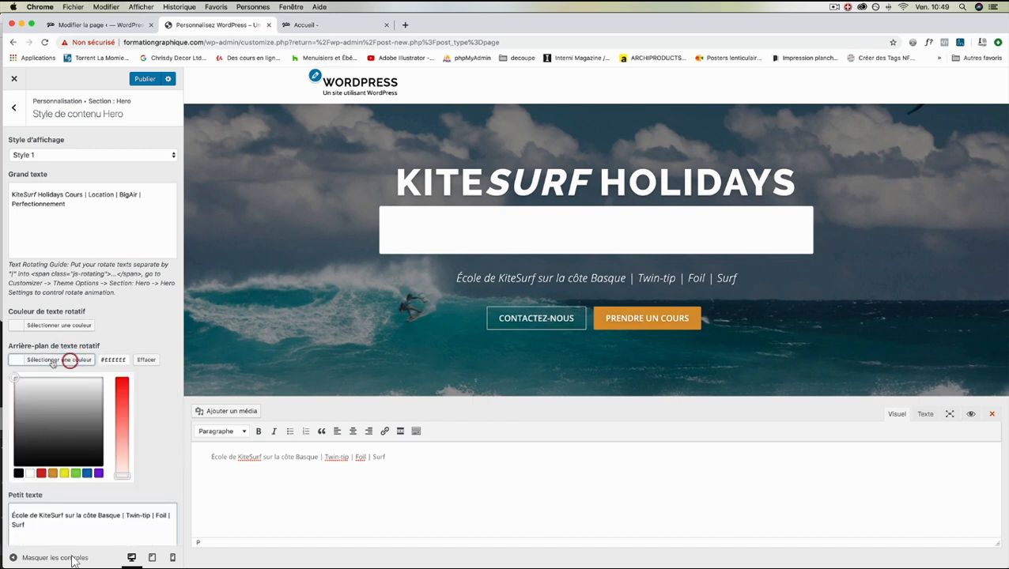
left_click(141, 360)
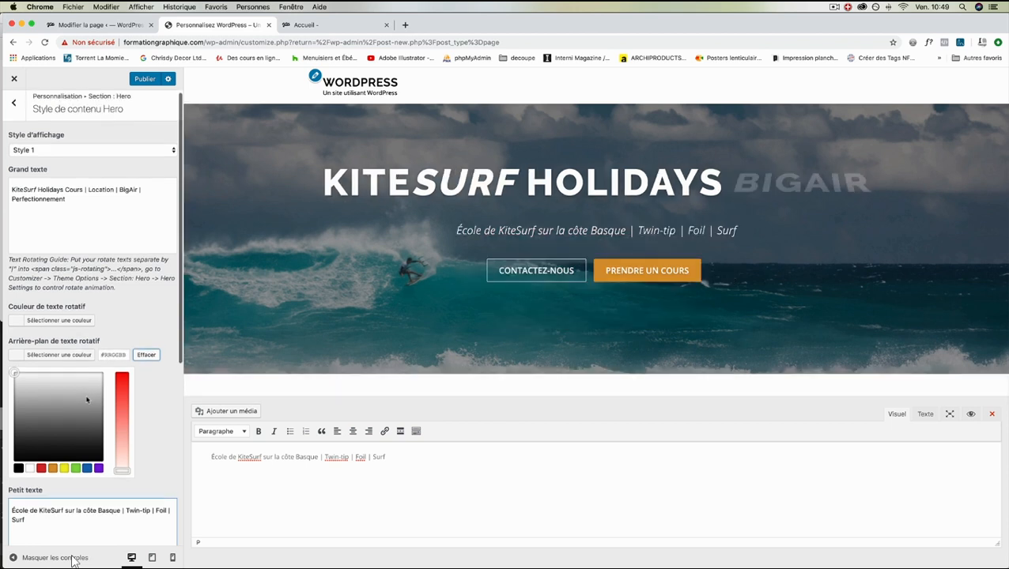
Try orange #dd9933 as the rotating headline text colour and set it to white #ffffff.
scroll(73, 560, "down", 4)
scroll(75, 328, "up", 4)
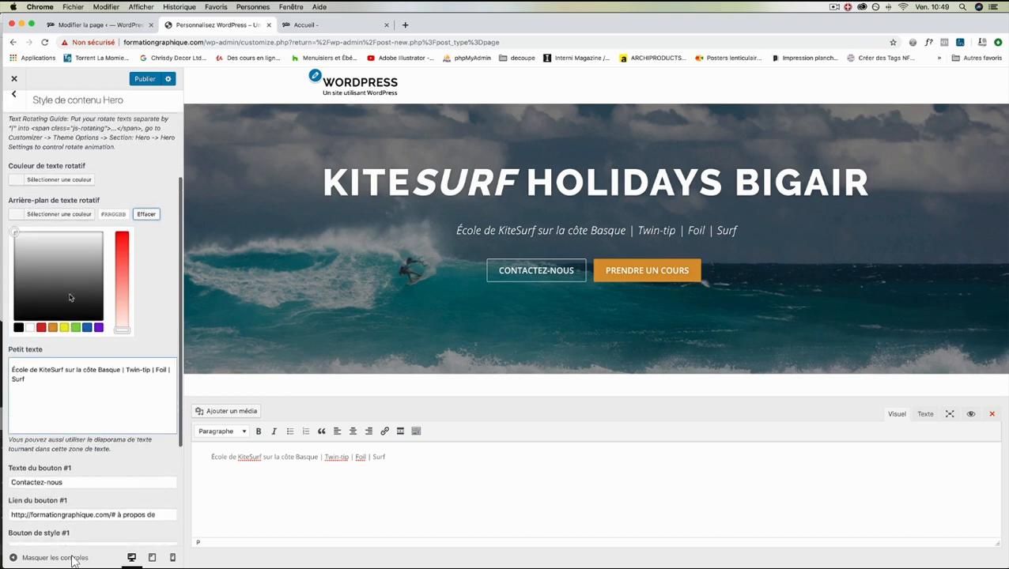
left_click(16, 315)
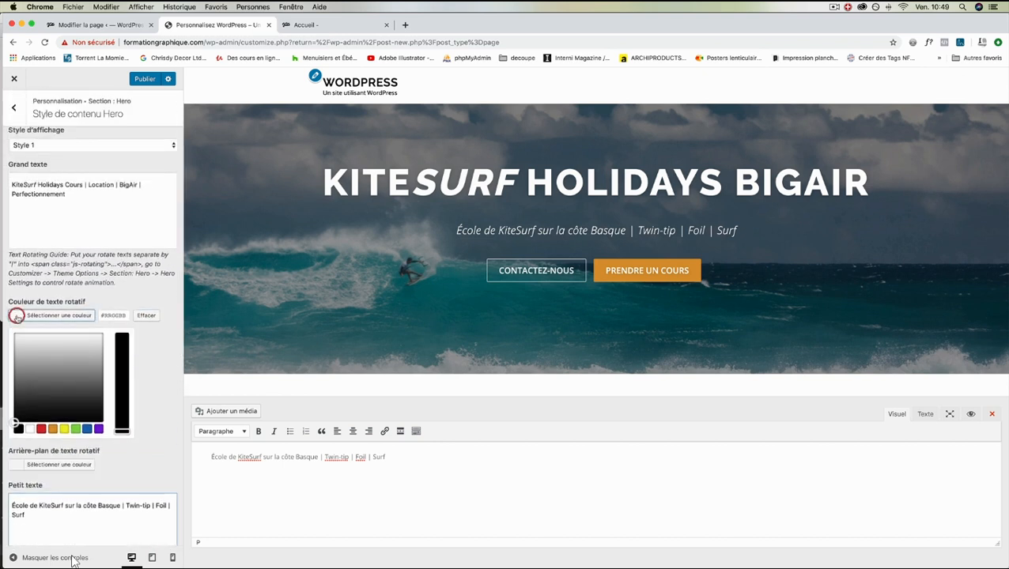
left_click(53, 428)
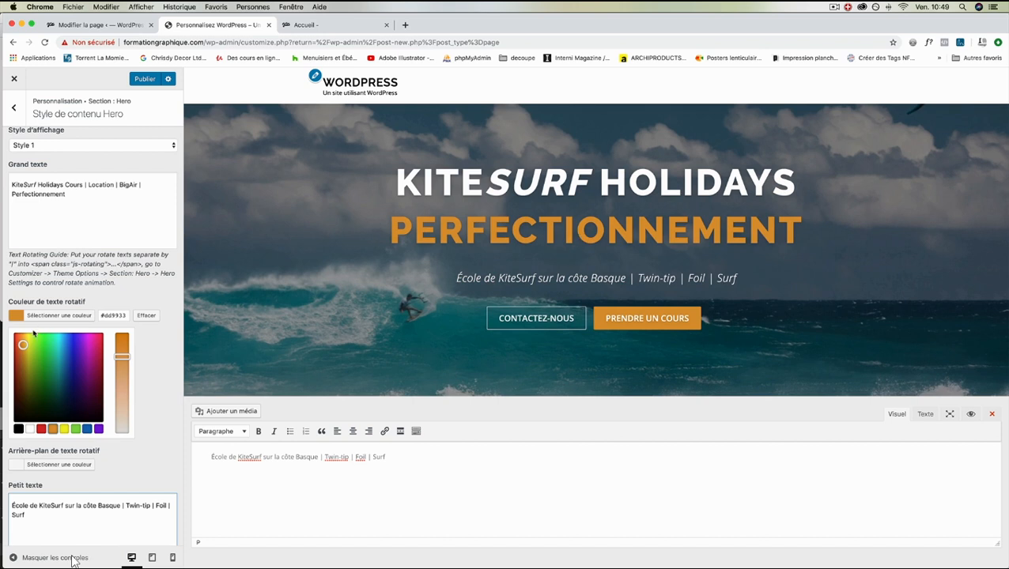
left_click(29, 439)
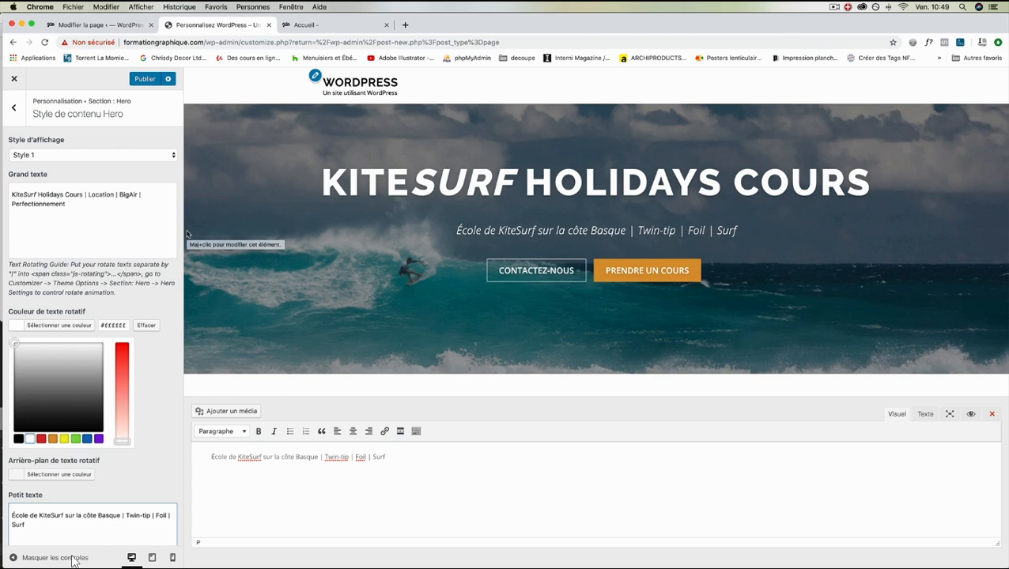
Publish the customized Hero section content.
scroll(141, 189, "down", 10)
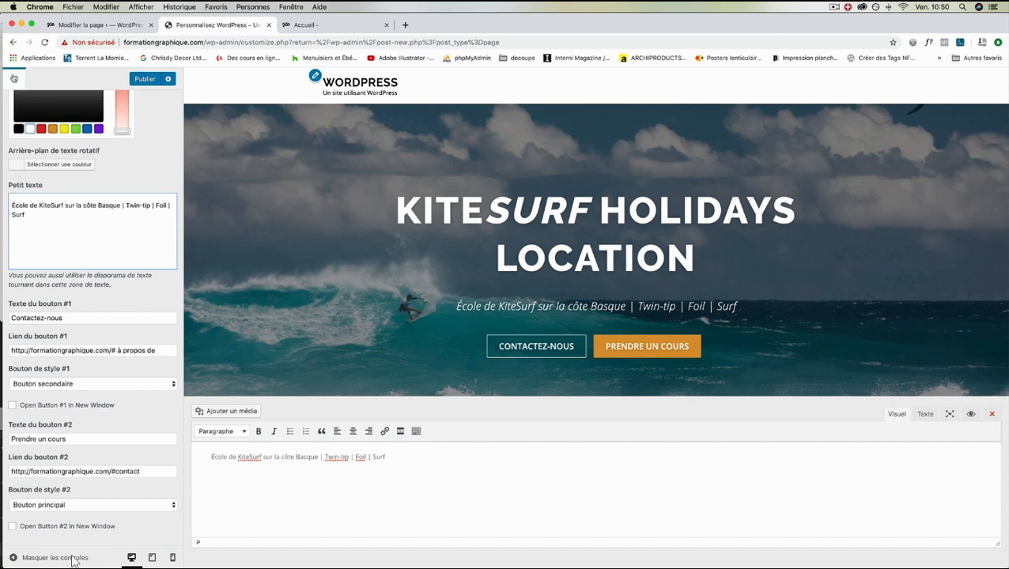
left_click(139, 79)
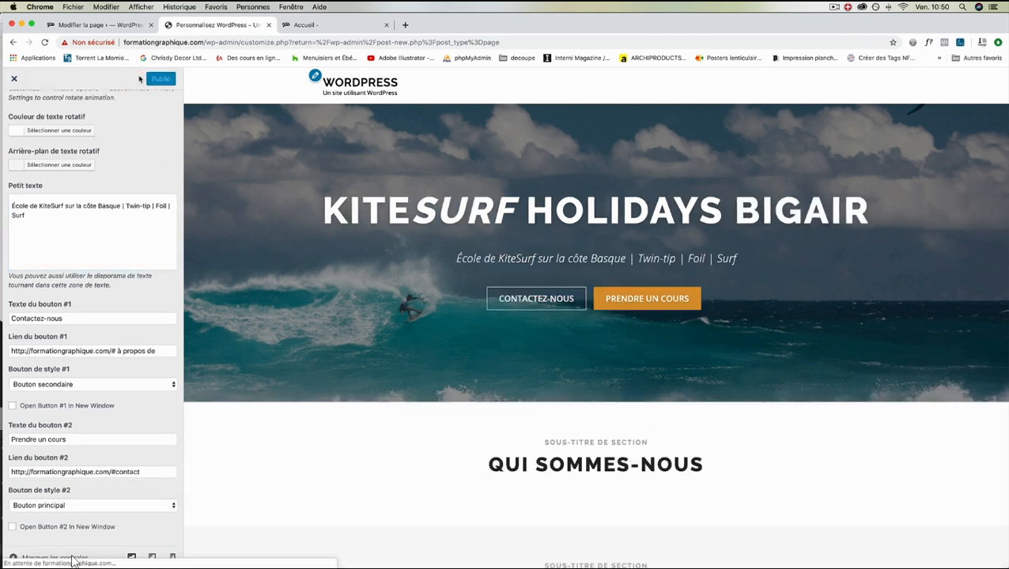